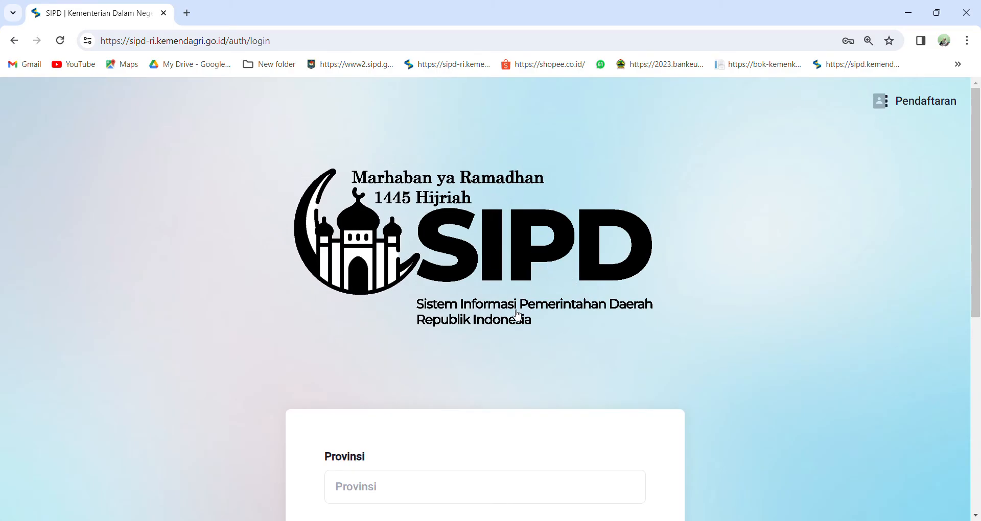
# Set the login region to Provinsi Jawa Tengah and Kab. Cilacap.
pyautogui.scroll(-1, 427, 458)
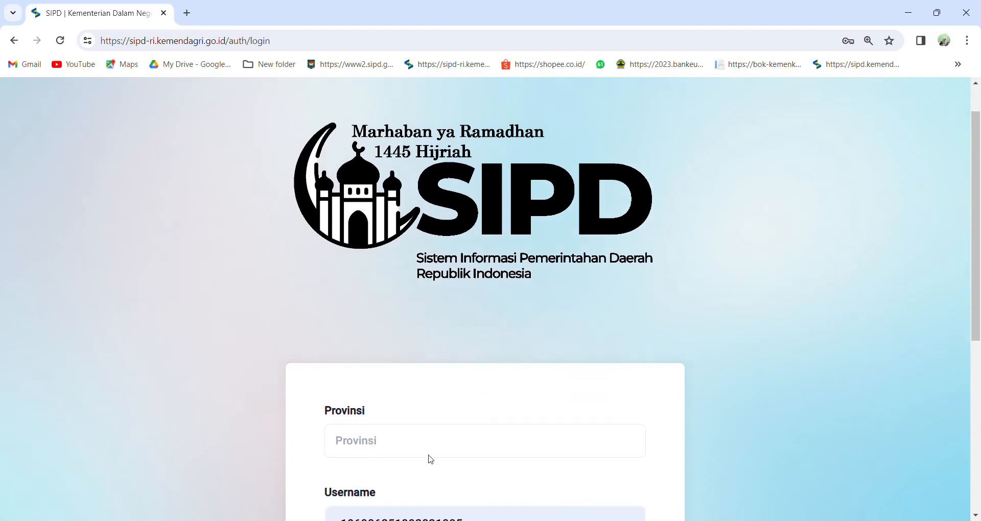
pyautogui.click(417, 427)
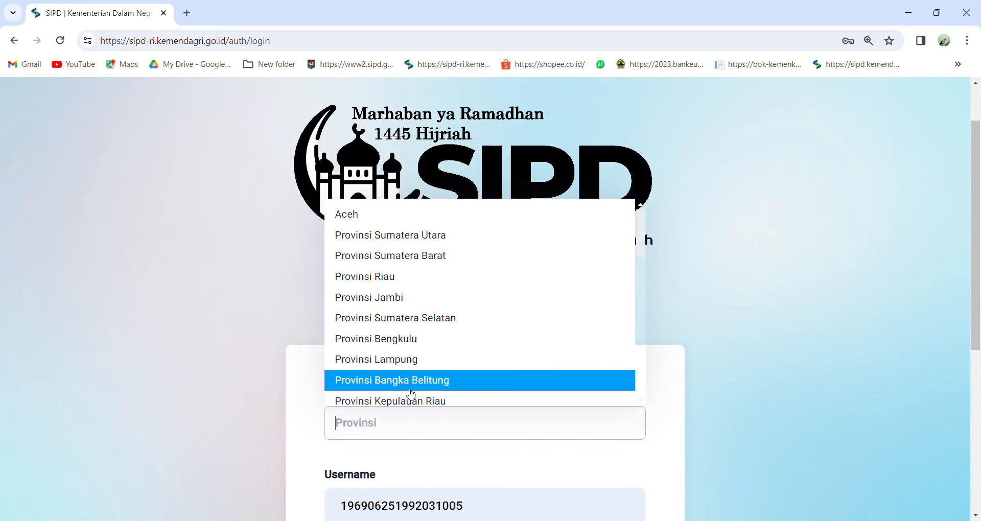
pyautogui.write('jawa')
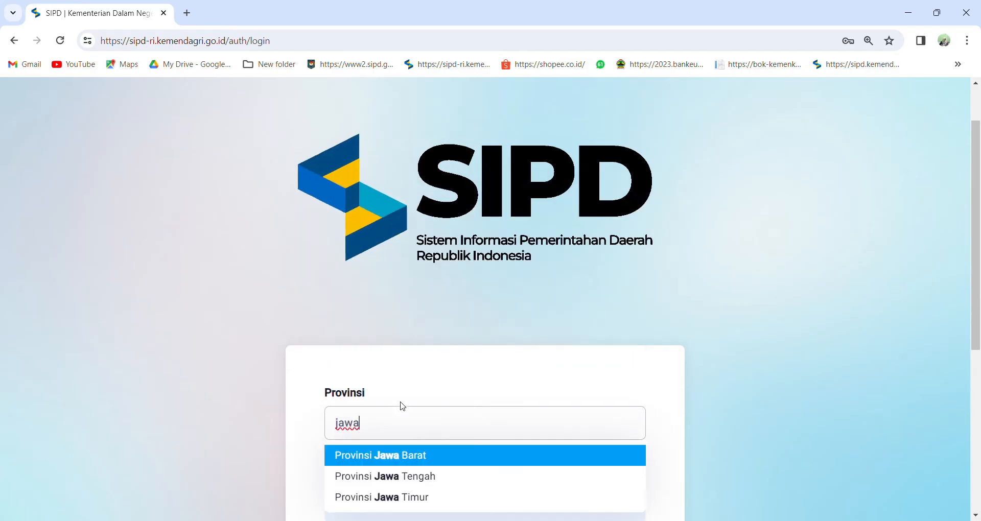
pyautogui.click(418, 476)
pyautogui.scroll(-1, 420, 473)
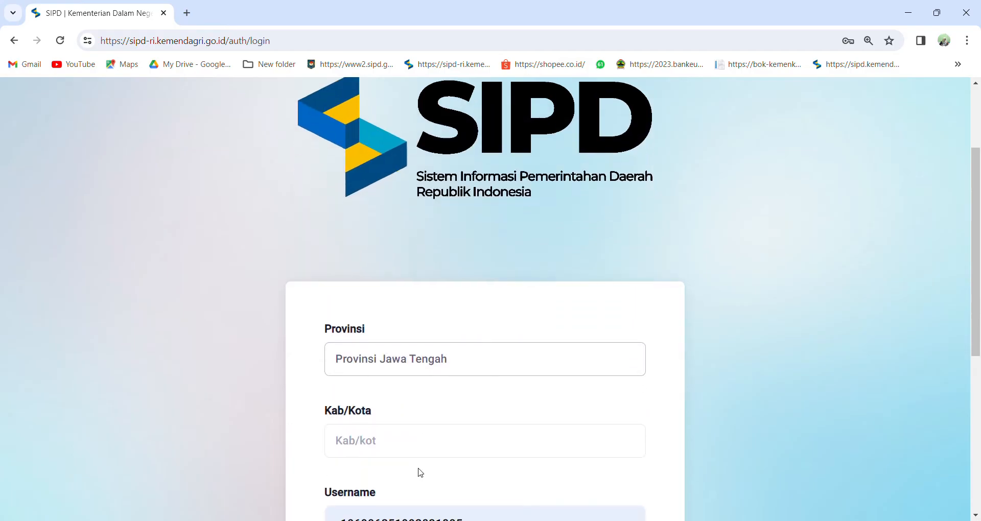
pyautogui.click(409, 443)
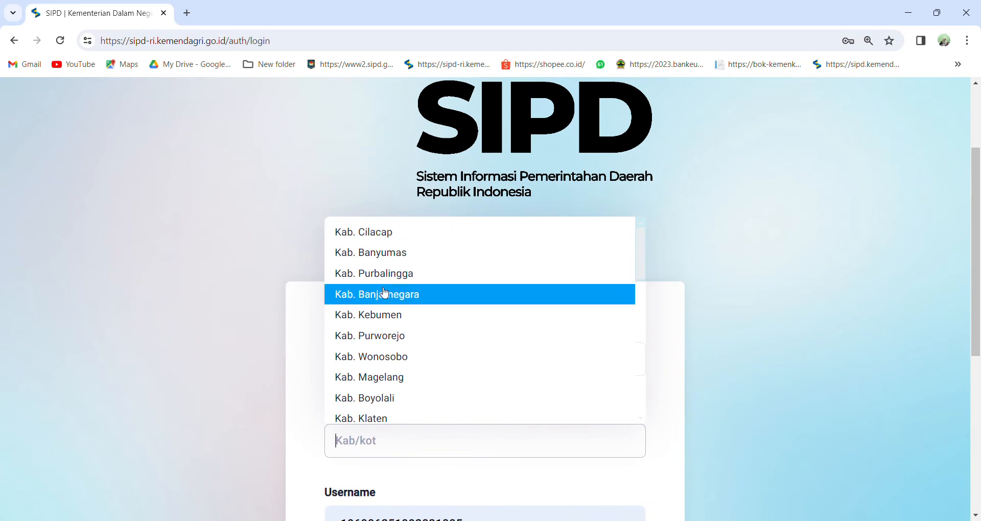
pyautogui.click(381, 231)
pyautogui.scroll(-2, 408, 357)
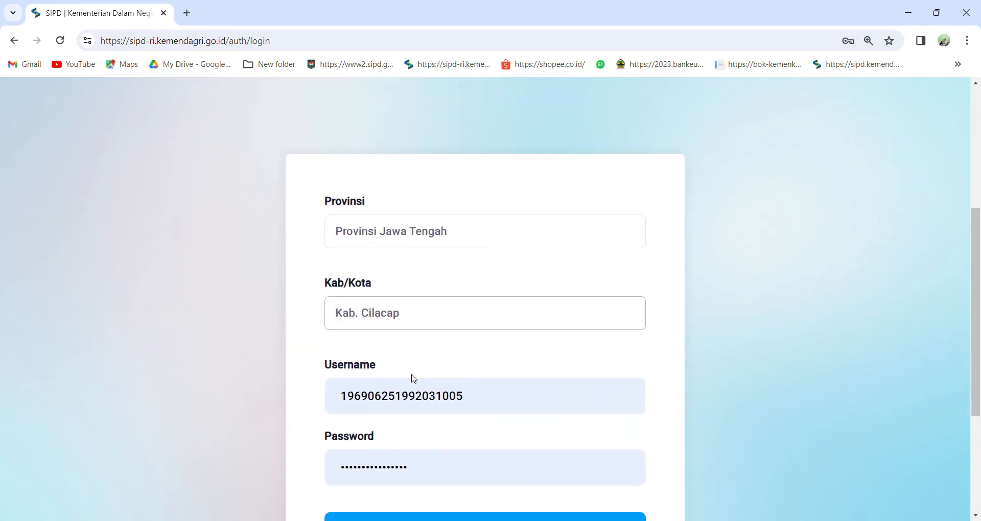
# Fill the login form with the saved username and password of the required account.
pyautogui.click(472, 404)
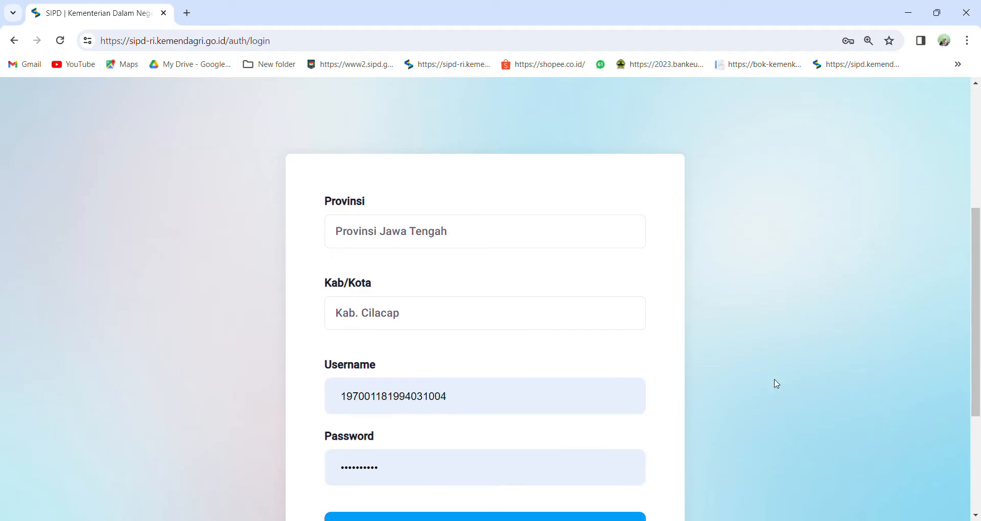
pyautogui.click(716, 158)
pyautogui.scroll(-4, 502, 361)
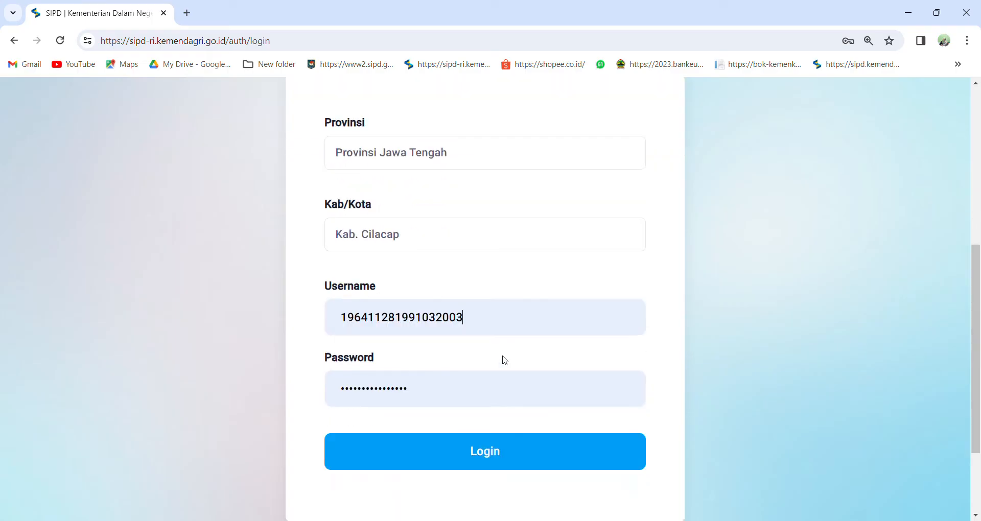
# Log in, enter the captcha code in uppercase to pass the robot check, and enter the portal for year 2024.
pyautogui.click(499, 347)
pyautogui.click(459, 262)
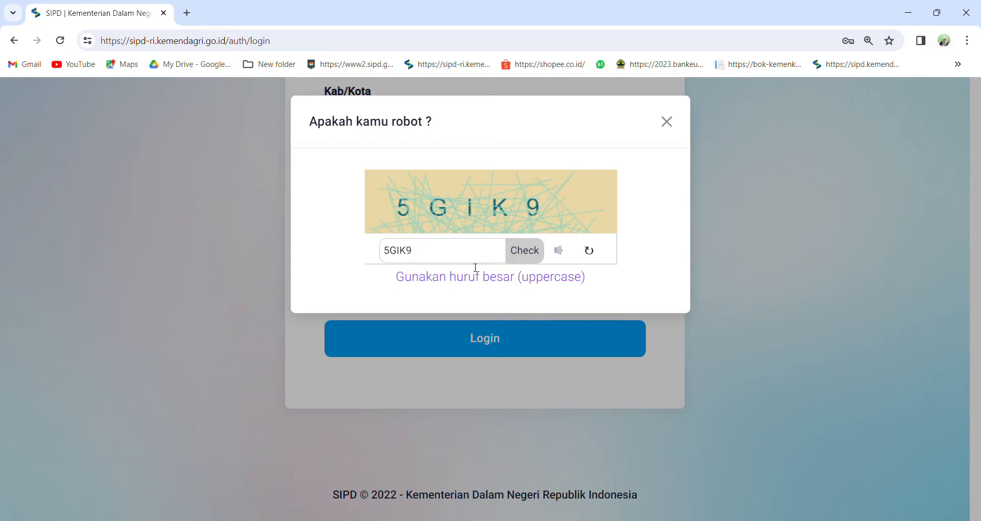
pyautogui.click(538, 263)
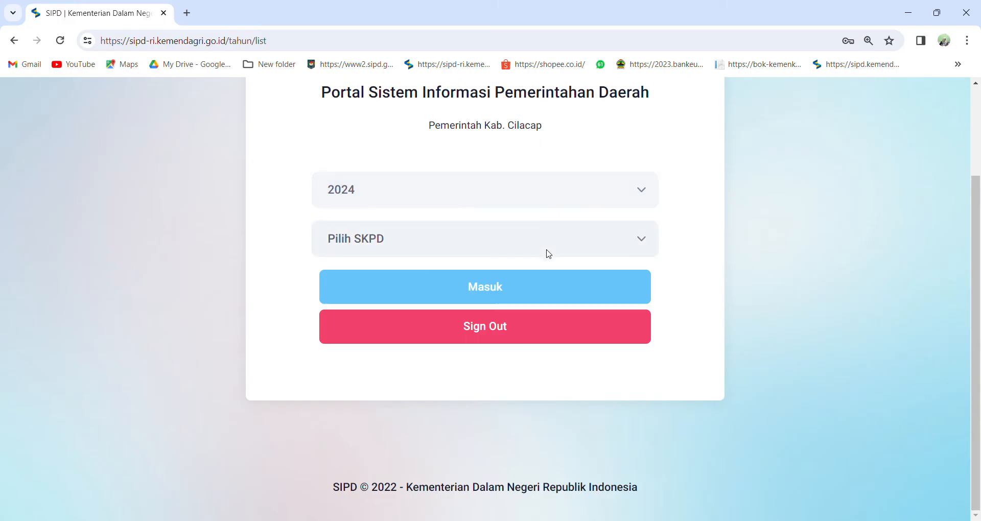
pyautogui.click(563, 286)
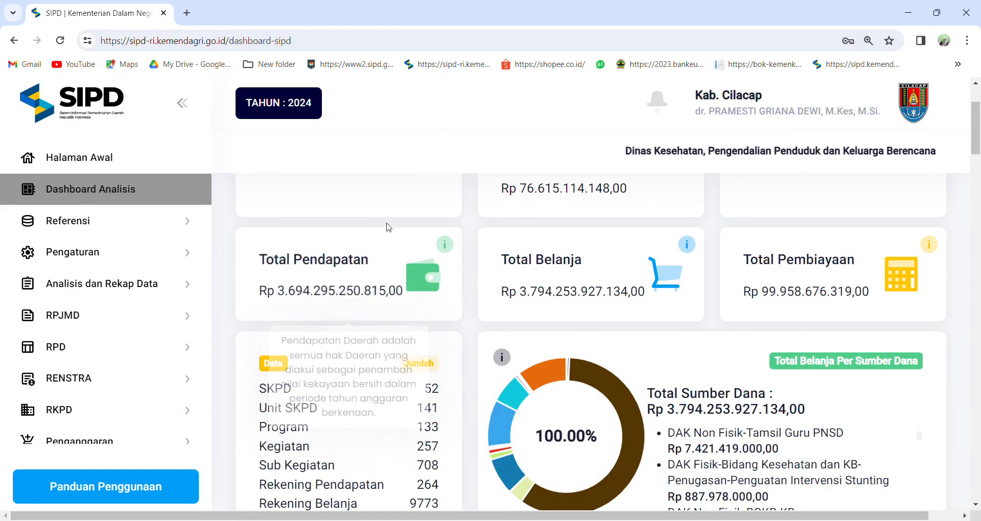
# Examine the analysis dashboard's budget totals, their explanations, the funding source breakdown, and the spending and revenue charts.
pyautogui.moveTo(528, 255)
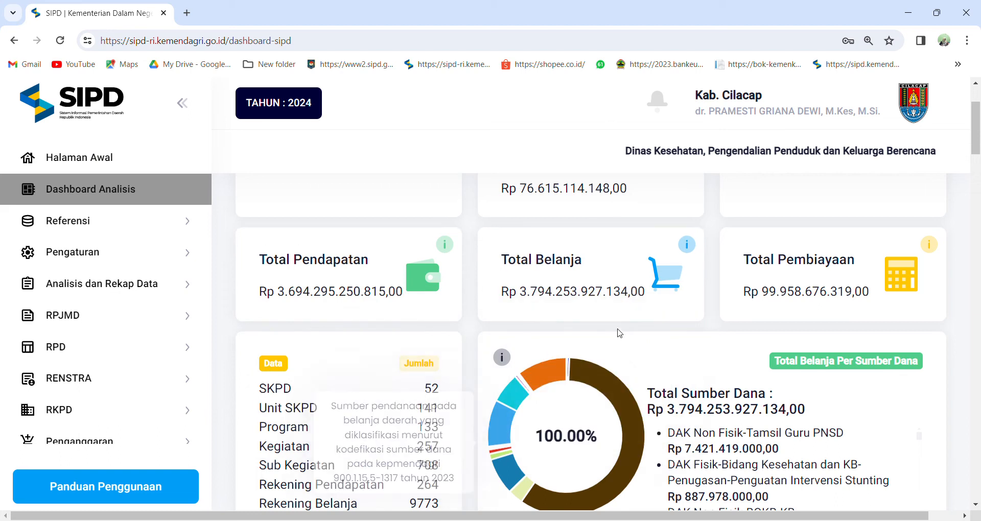
pyautogui.scroll(-1, 618, 330)
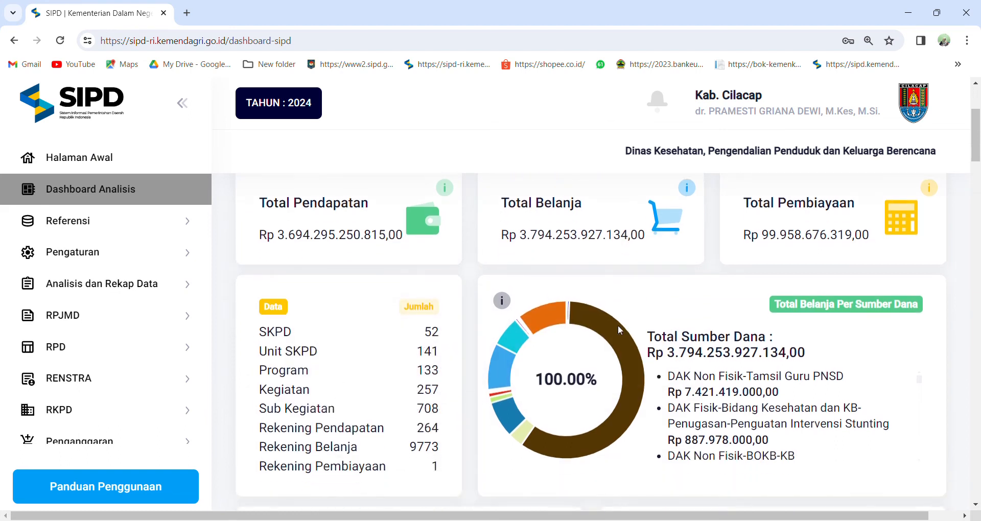
pyautogui.scroll(3, 618, 330)
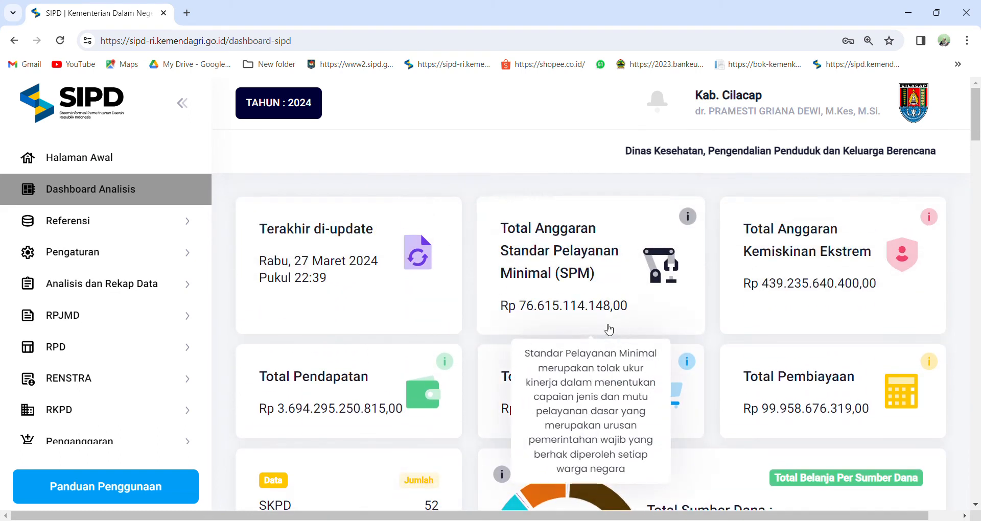
pyautogui.moveTo(631, 300)
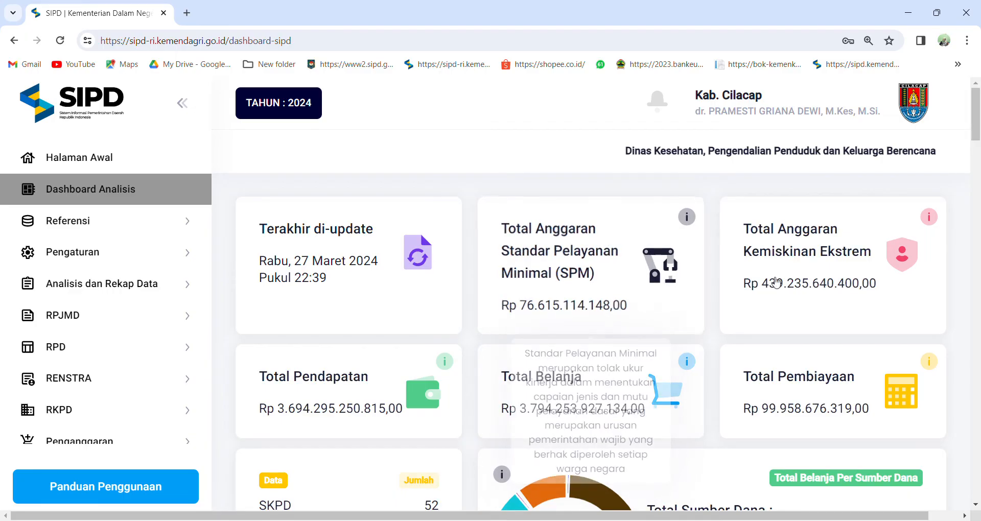
pyautogui.moveTo(436, 387)
pyautogui.scroll(-2, 440, 383)
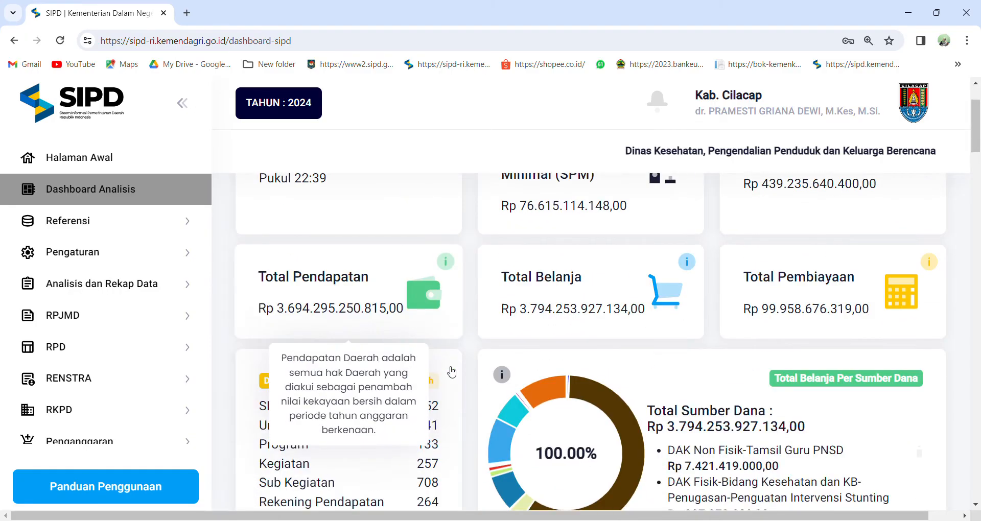
pyautogui.moveTo(622, 454)
pyautogui.scroll(-3, 738, 440)
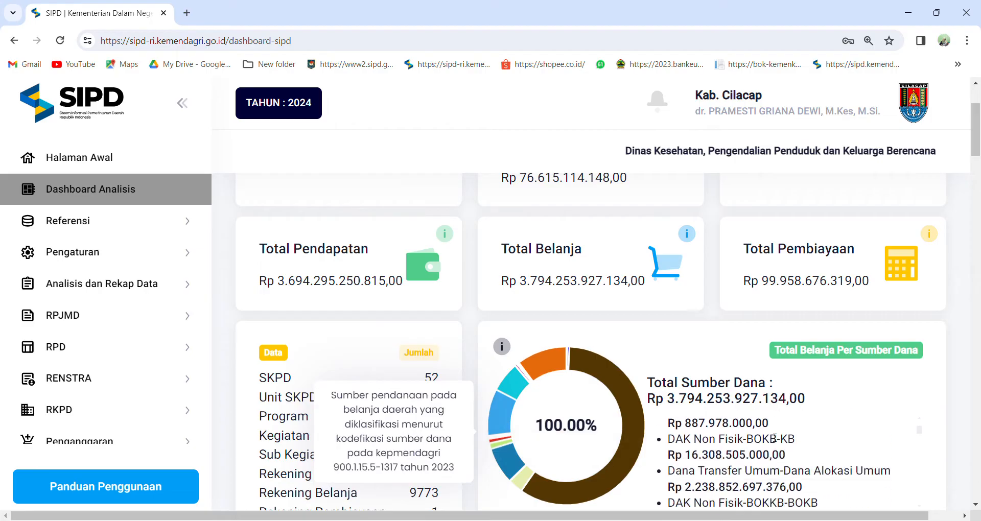
pyautogui.scroll(-2, 738, 295)
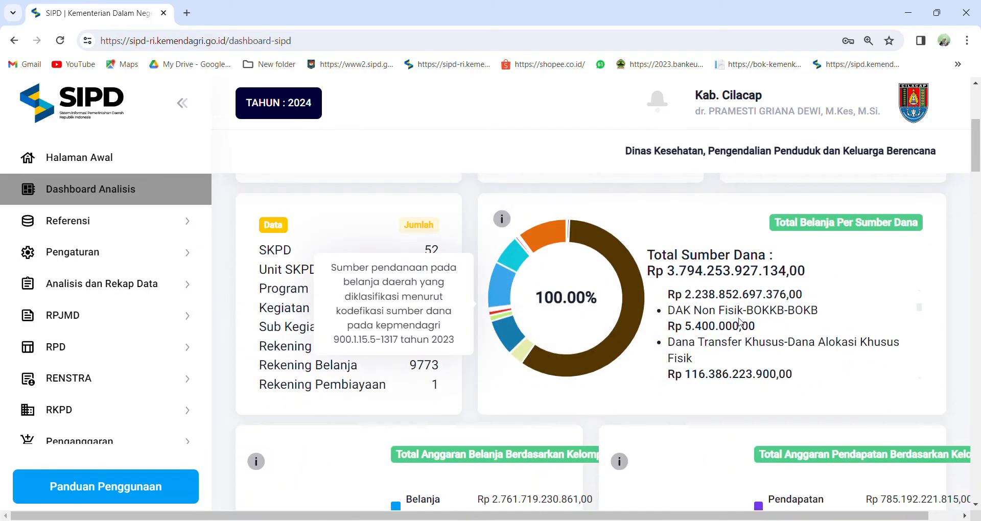
pyautogui.scroll(4, 741, 322)
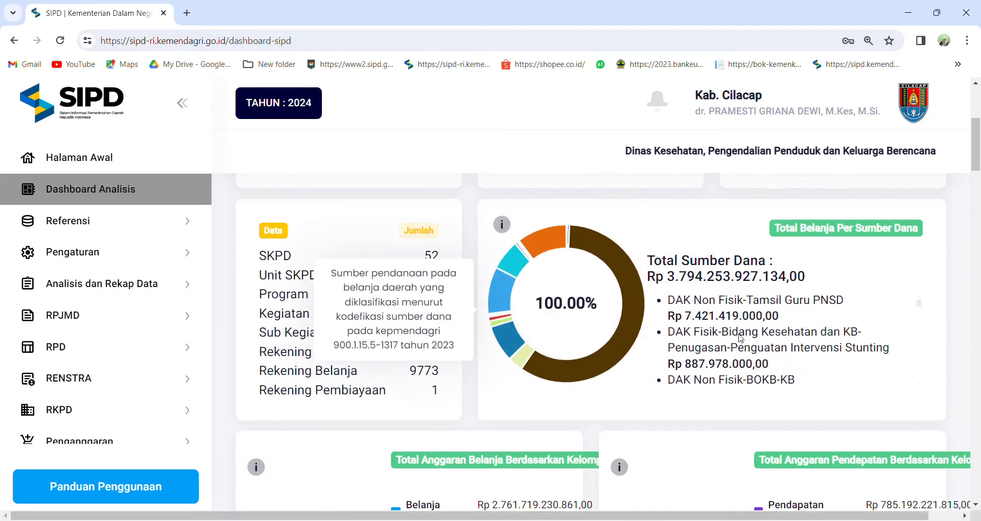
pyautogui.scroll(-6, 670, 323)
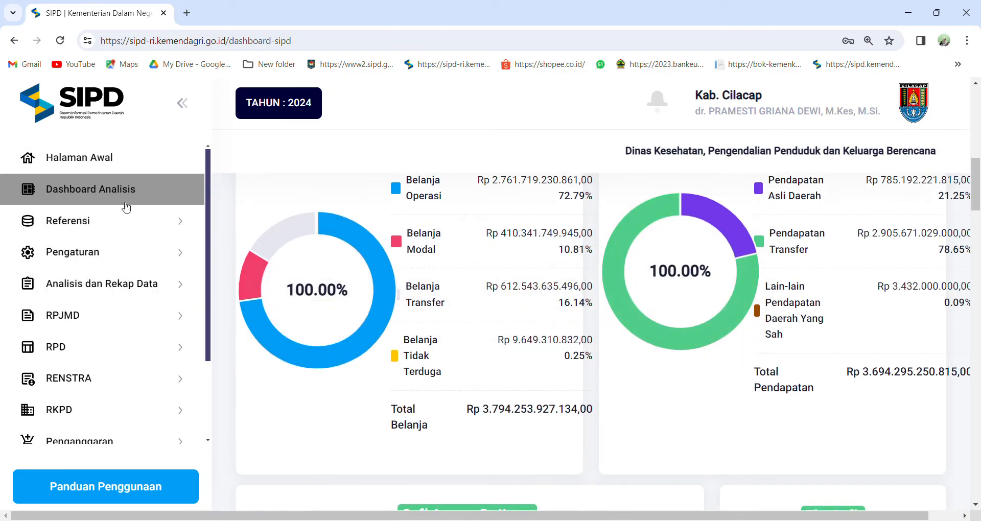
# Open the list of SKPD users in the user settings.
pyautogui.click(146, 259)
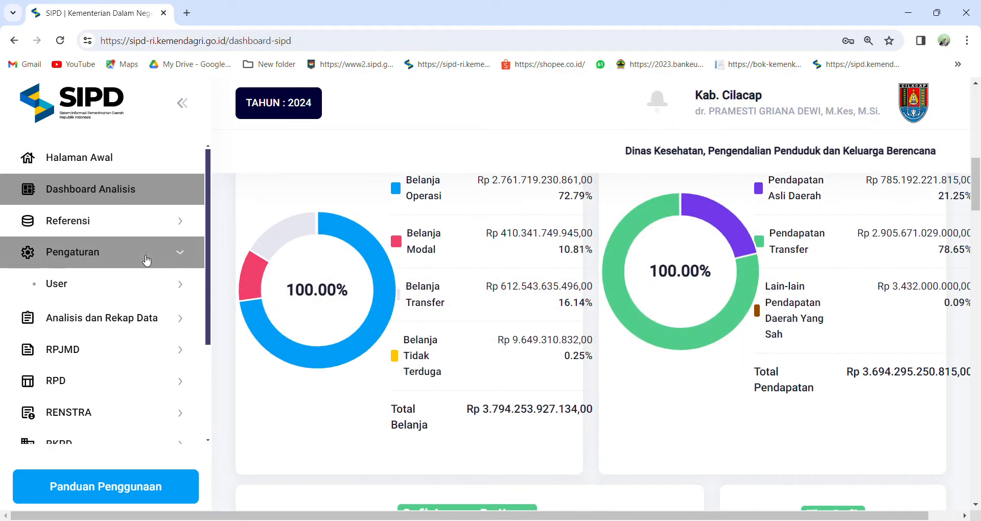
pyautogui.click(126, 284)
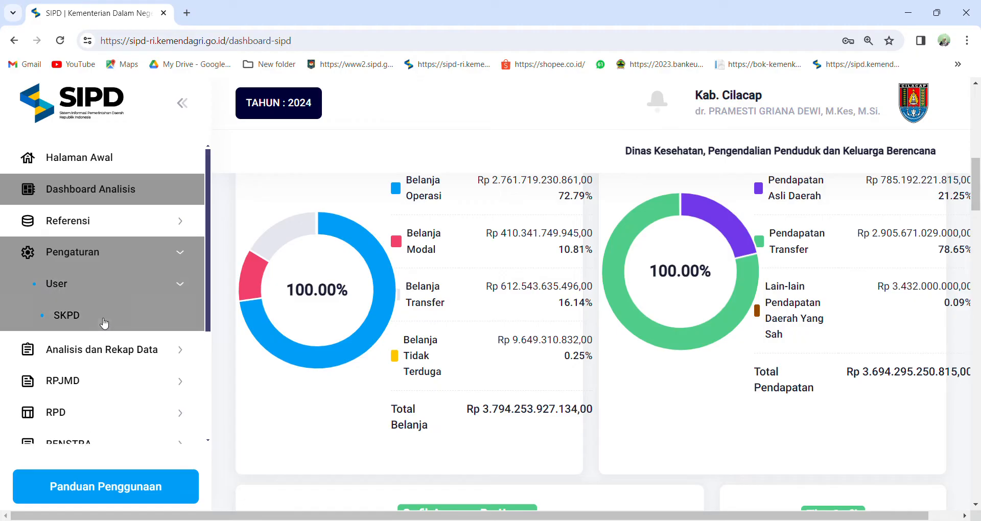
pyautogui.click(69, 317)
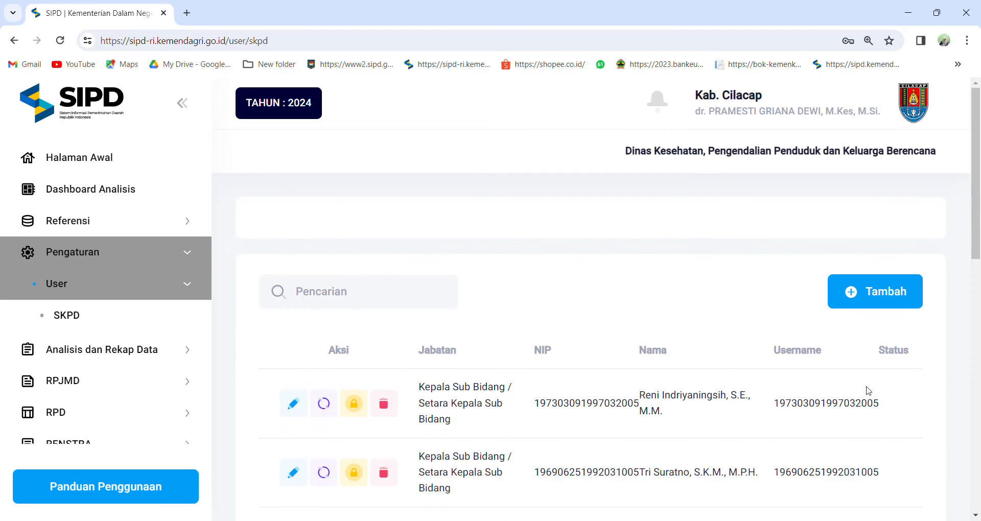
# Look through the SKPD user list and search it for the required user's name.
pyautogui.scroll(-3, 659, 406)
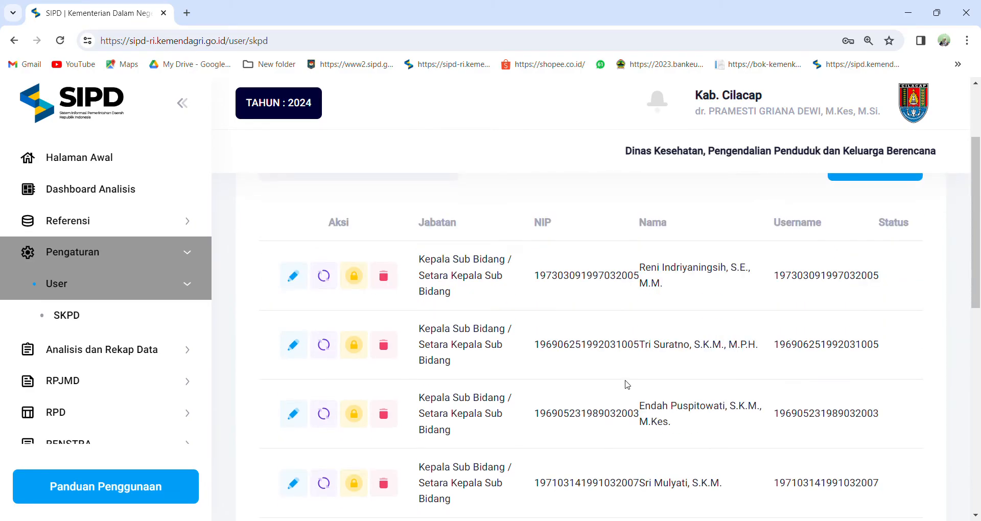
pyautogui.scroll(1, 628, 384)
pyautogui.scroll(-4, 624, 378)
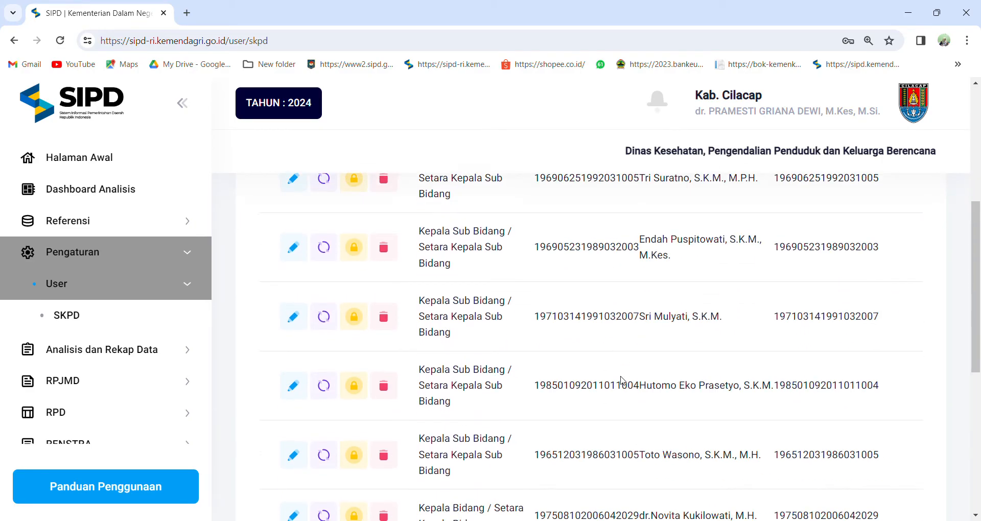
pyautogui.scroll(-5, 621, 381)
pyautogui.scroll(8, 620, 383)
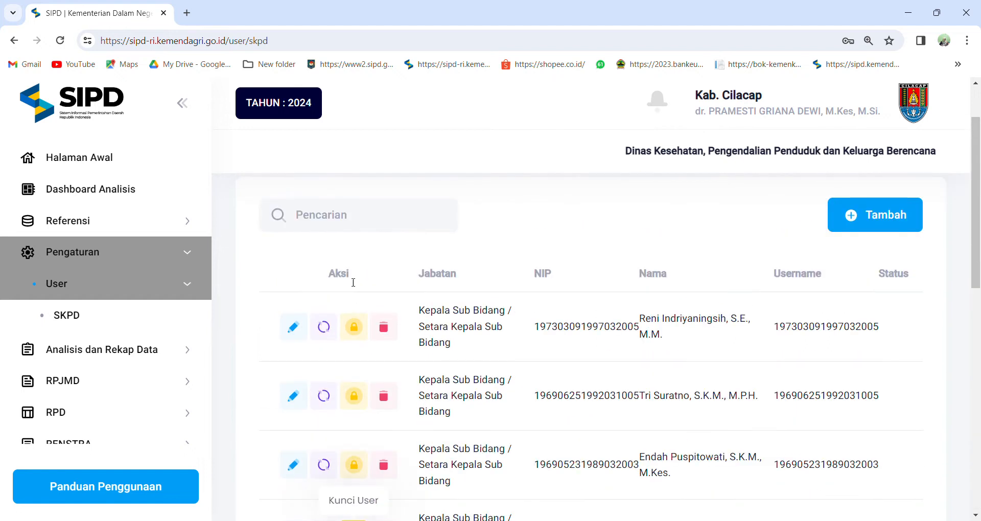
pyautogui.click(339, 225)
pyautogui.write('karin')
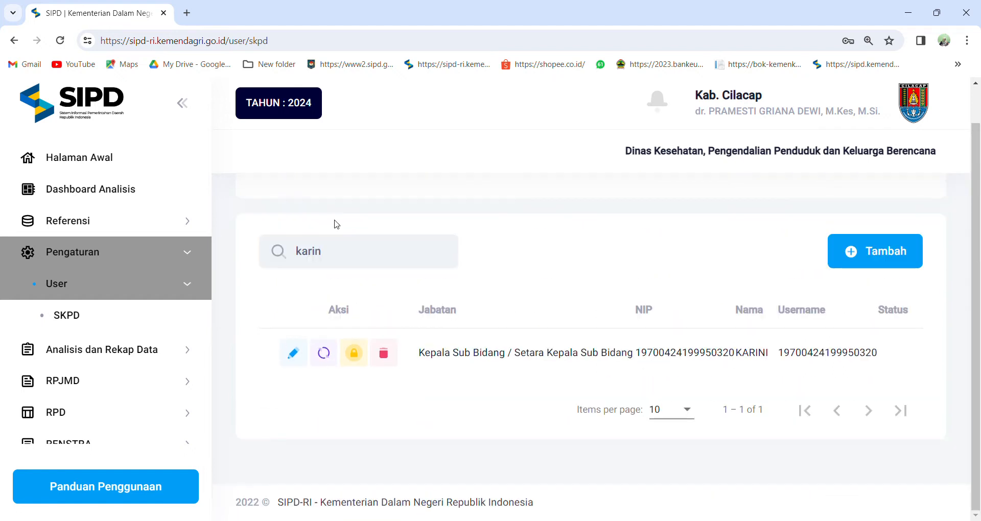
# Open the found user's record for editing and save it.
pyautogui.click(292, 354)
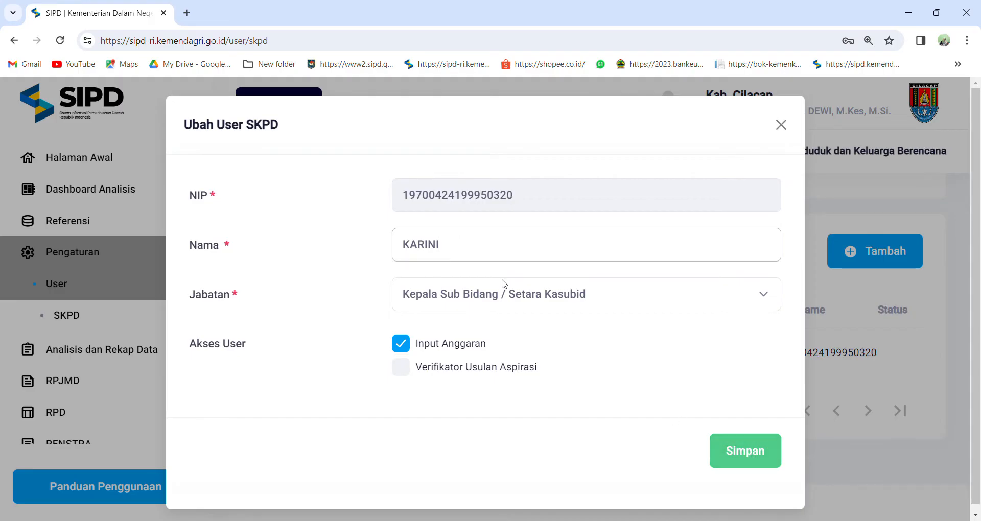
pyautogui.click(730, 449)
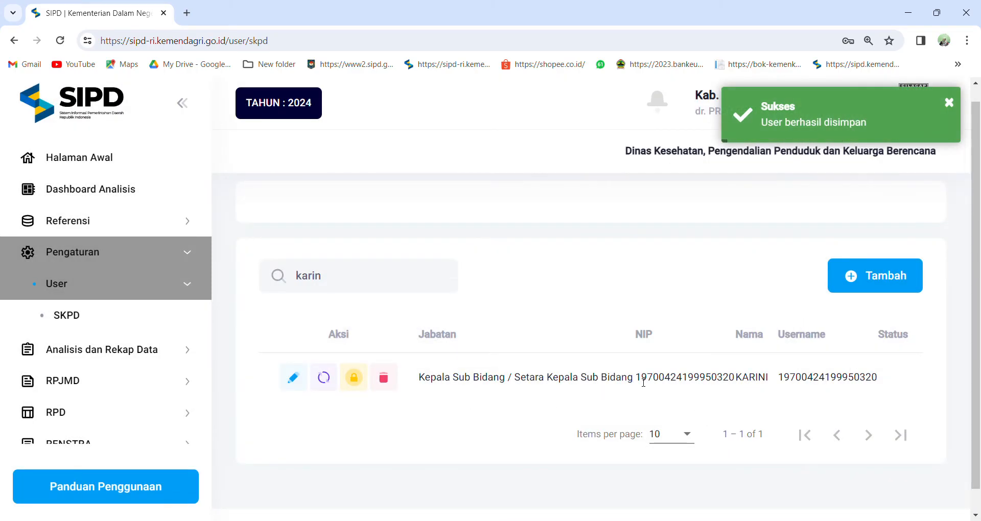
# Copy the found user's NIP and delete that user, accepting the responsibility statement.
pyautogui.moveTo(636, 380); pyautogui.dragTo(733, 388)
pyautogui.hotkey('ctrl', 'c')
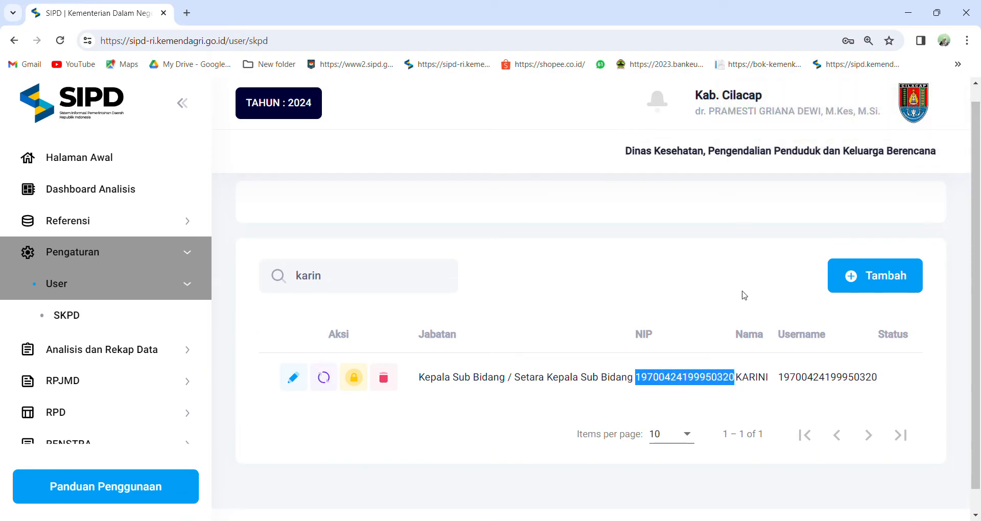
pyautogui.click(384, 378)
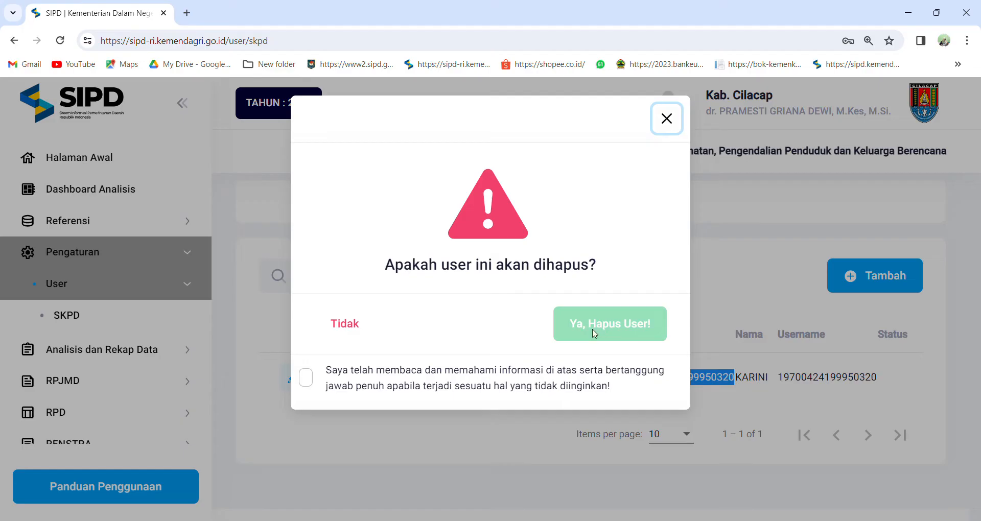
pyautogui.click(594, 334)
pyautogui.click(306, 378)
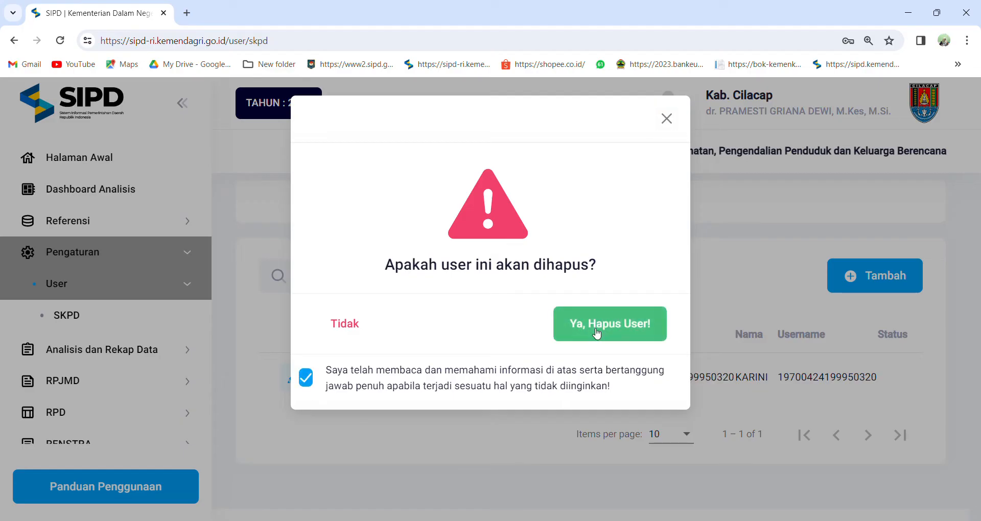
pyautogui.click(598, 331)
# Start adding a new SKPD user and replace the prefilled NIP with the deleted user's full NIP.
pyautogui.click(883, 271)
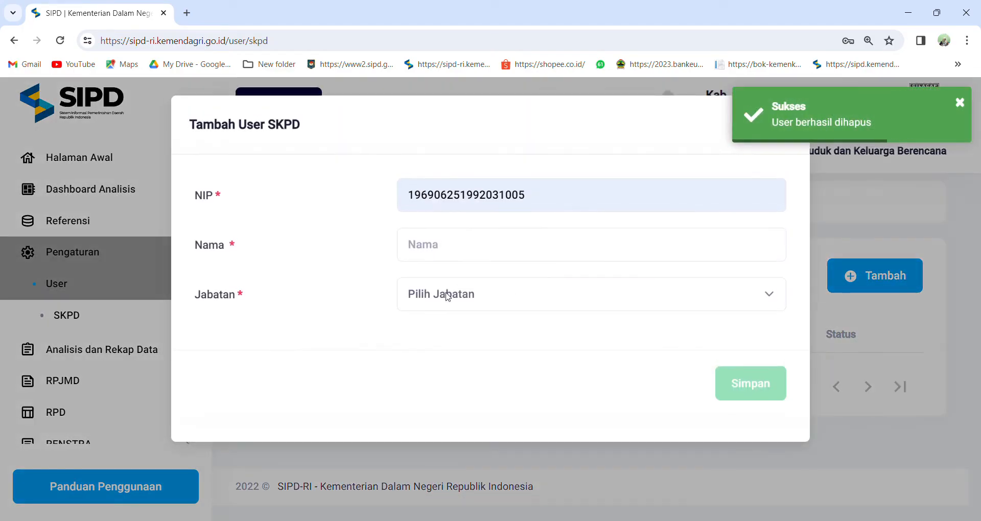
pyautogui.doubleClick(440, 202)
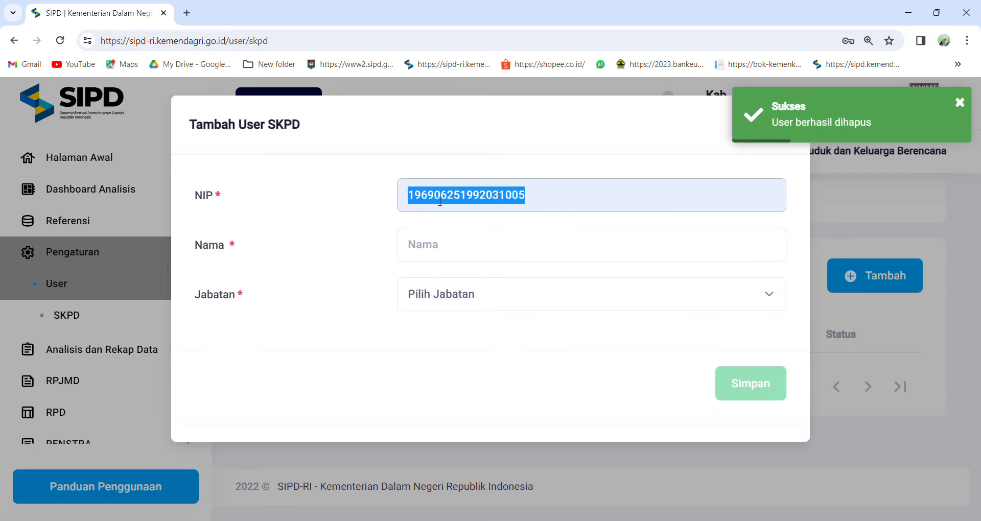
pyautogui.hotkey('ctrl', 'v')
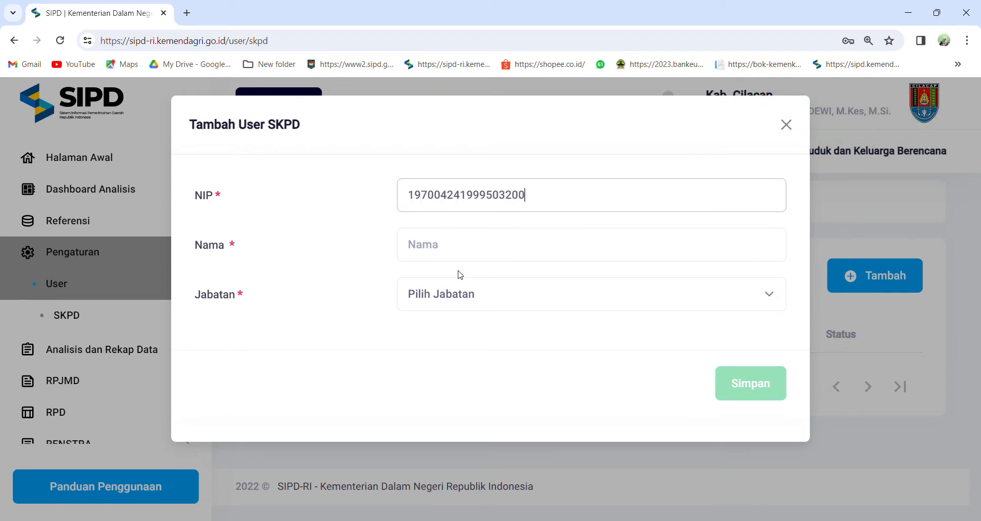
# Complete the new SKPD user's NIP and name, set Jabatan to Kepala Sub Bidang / Setara Kasubid, grant Input Anggaran access, and save.
pyautogui.write('2')
pyautogui.click(447, 256)
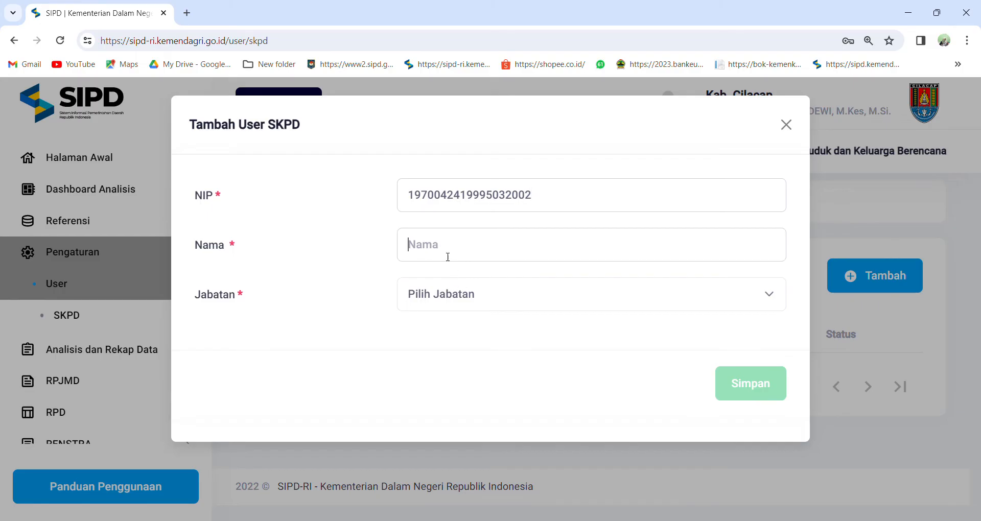
pyautogui.write('Karini')
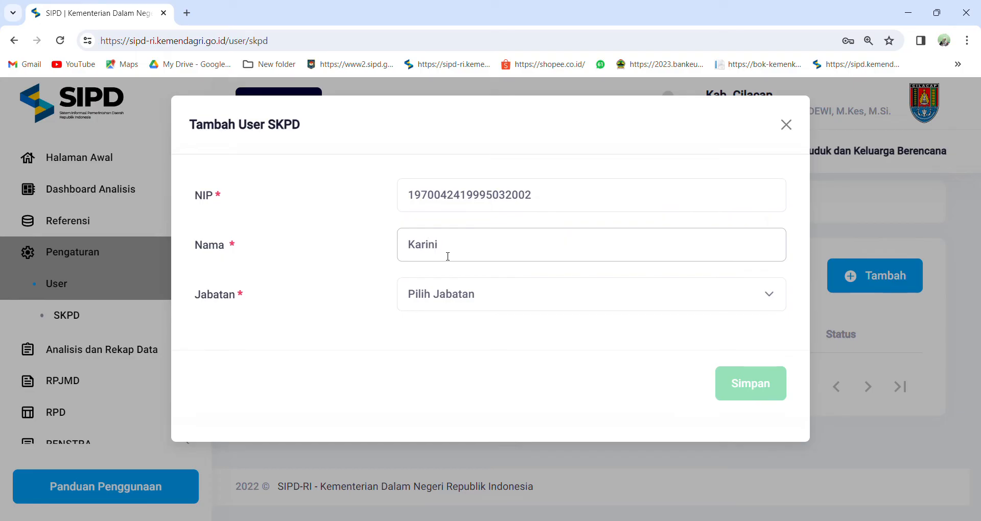
pyautogui.click(458, 357)
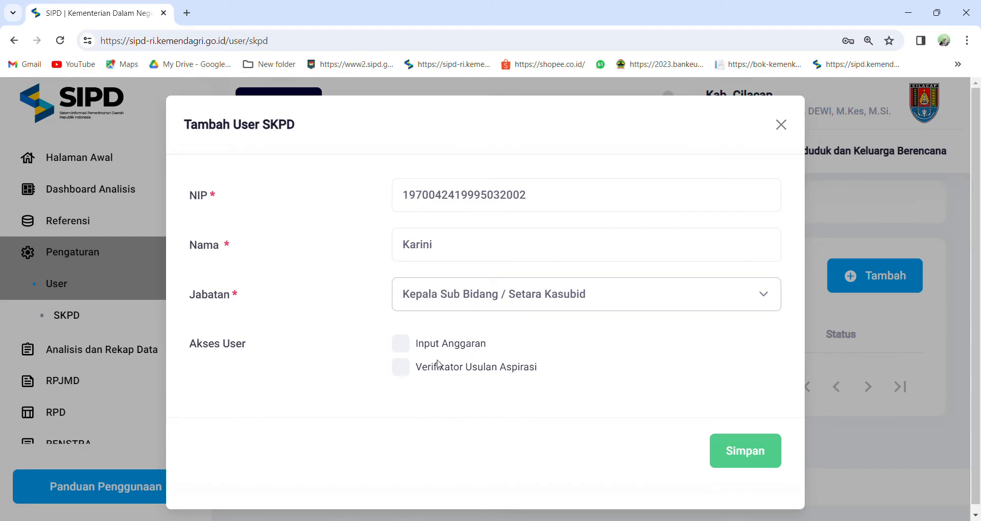
pyautogui.click(401, 345)
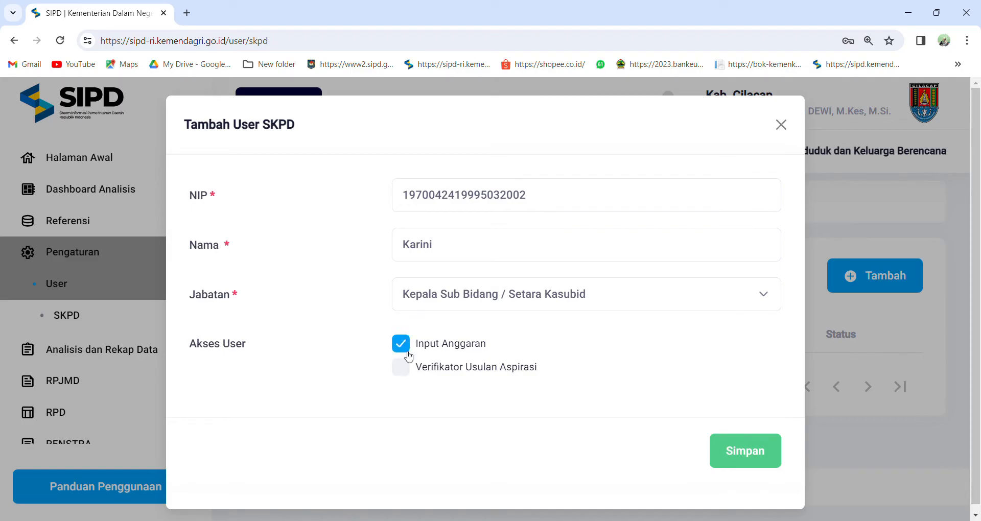
pyautogui.click(724, 451)
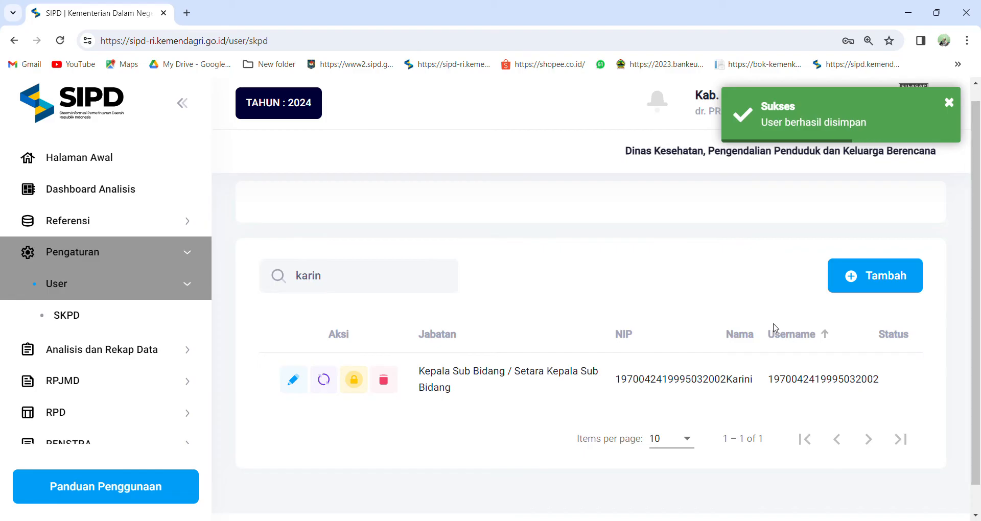
pyautogui.click(869, 280)
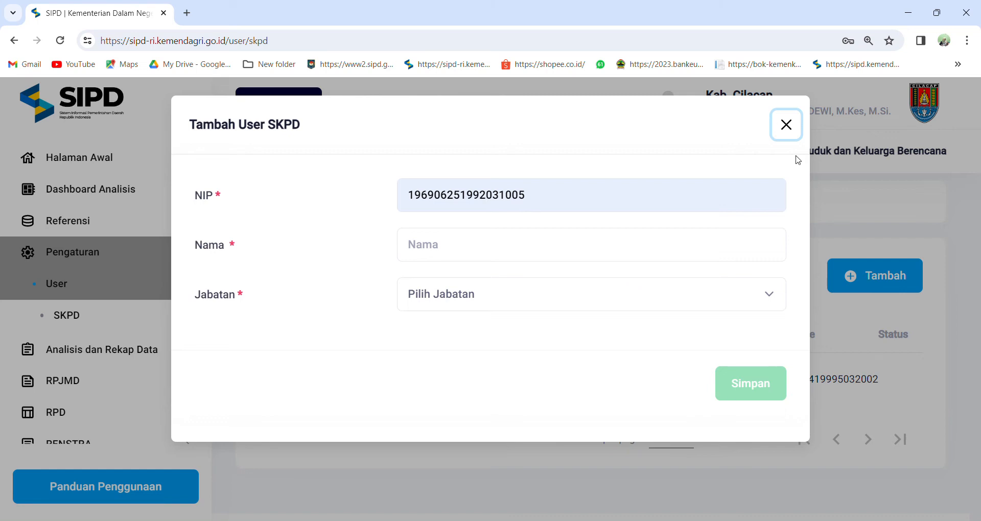
pyautogui.click(785, 124)
# Open Sub Kegiatan Belanja under Penganggaran and search the sub-activities for "kb".
pyautogui.scroll(-3, 103, 398)
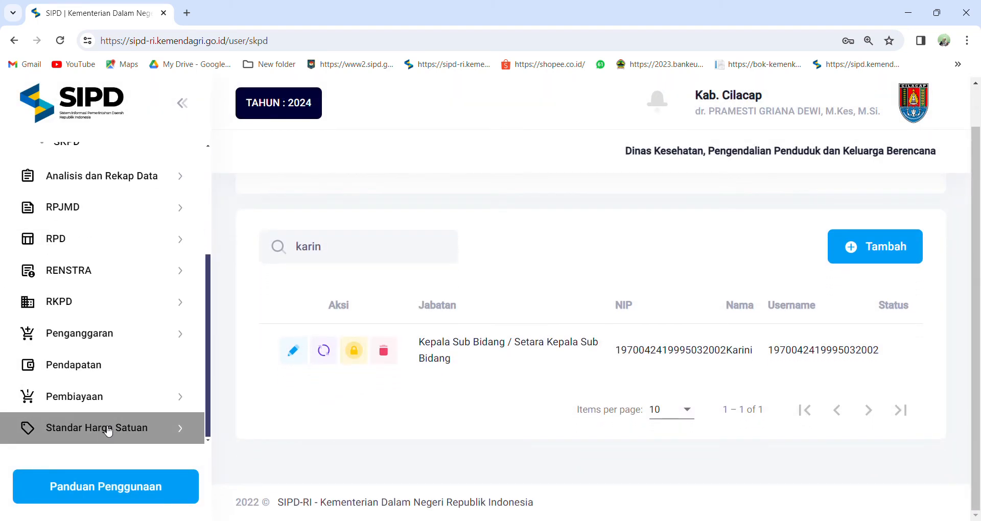
pyautogui.click(97, 343)
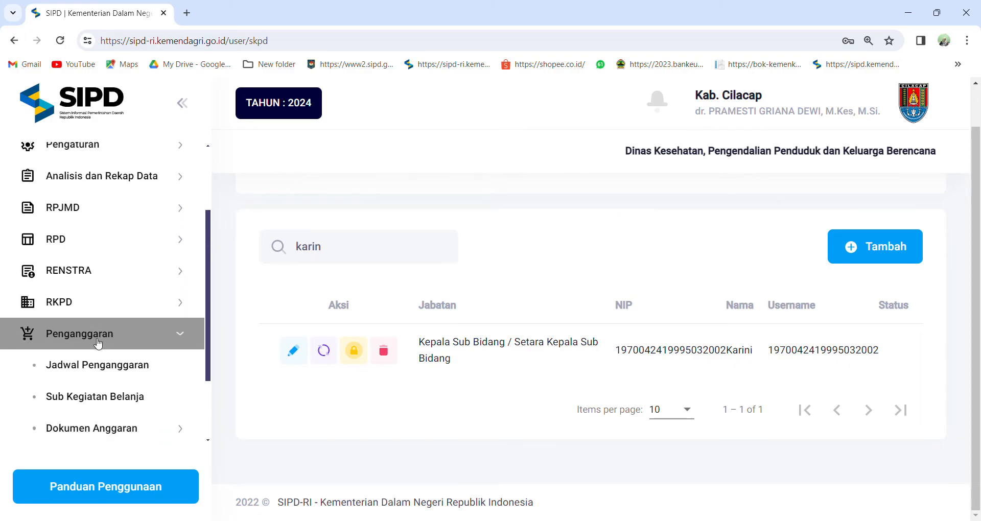
pyautogui.click(114, 396)
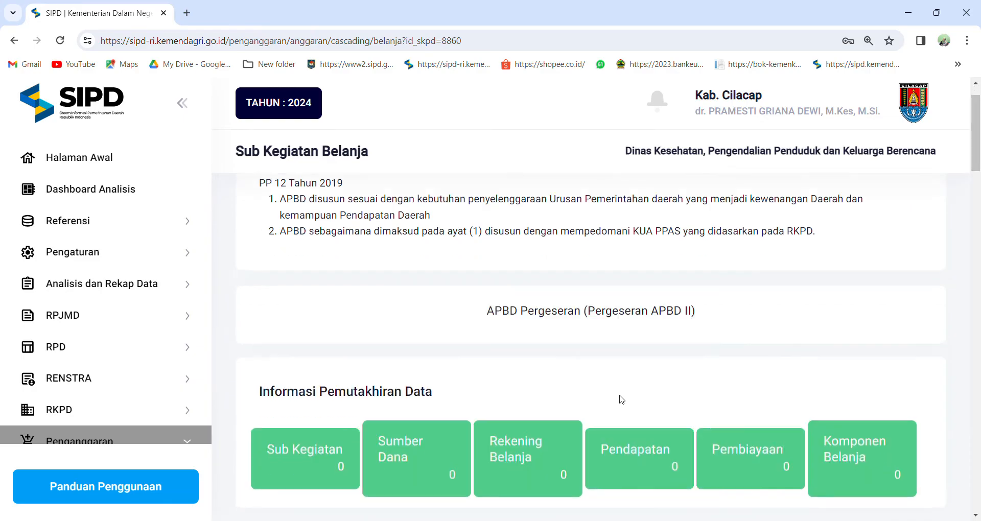
pyautogui.scroll(-10, 622, 398)
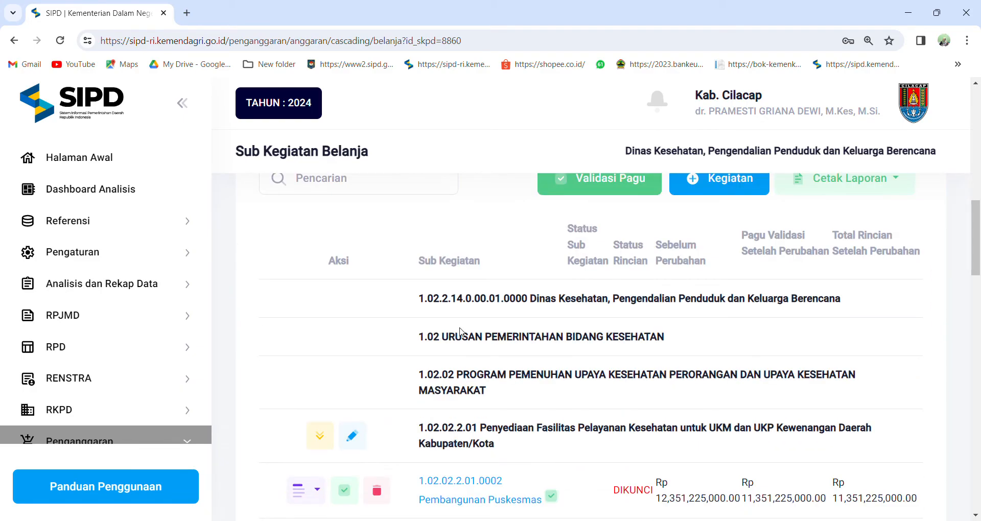
pyautogui.scroll(4, 461, 332)
pyautogui.click(412, 369)
pyautogui.write('kb')
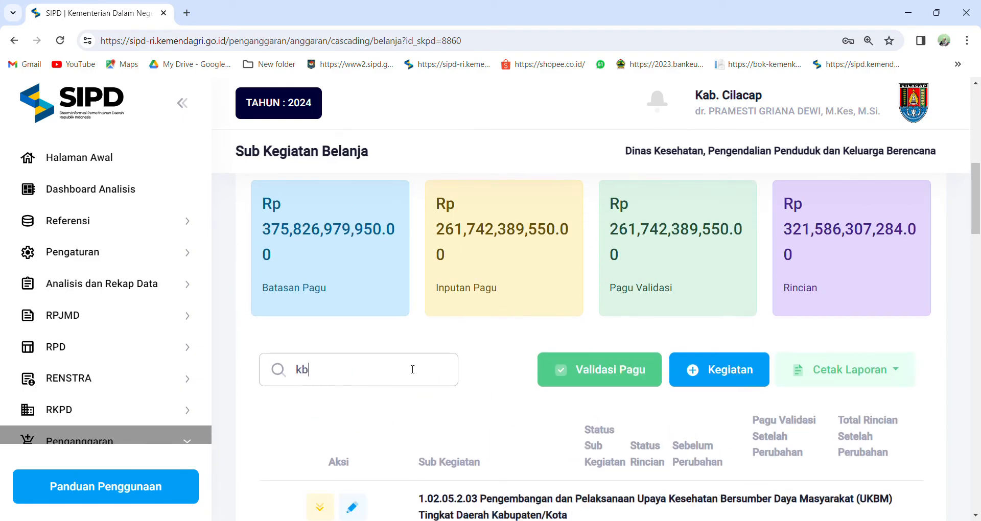
# Open the operator settings (Set Operator) of sub-activity 2.14.03.2.01.0008 Pengendalian Program KKBPK.
pyautogui.scroll(-4, 412, 369)
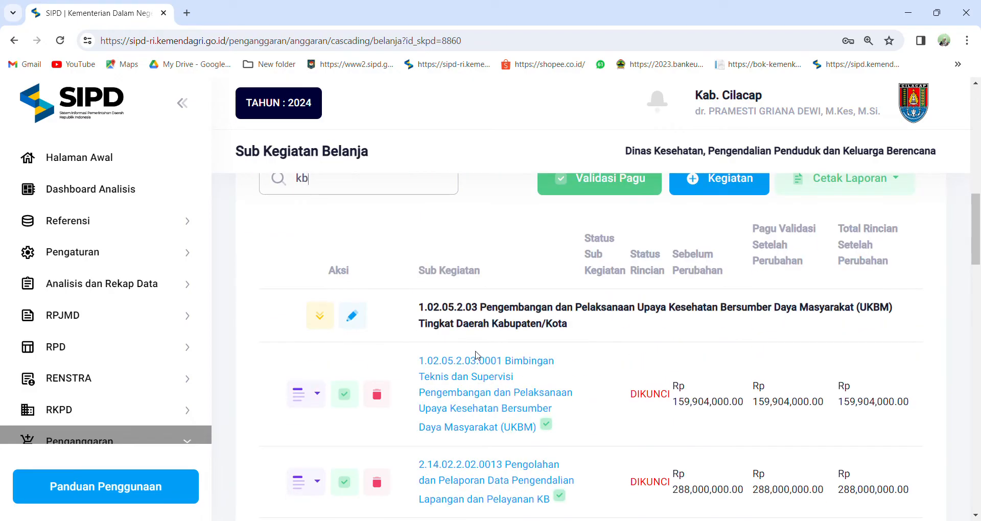
pyautogui.scroll(-5, 476, 354)
pyautogui.scroll(-3, 479, 365)
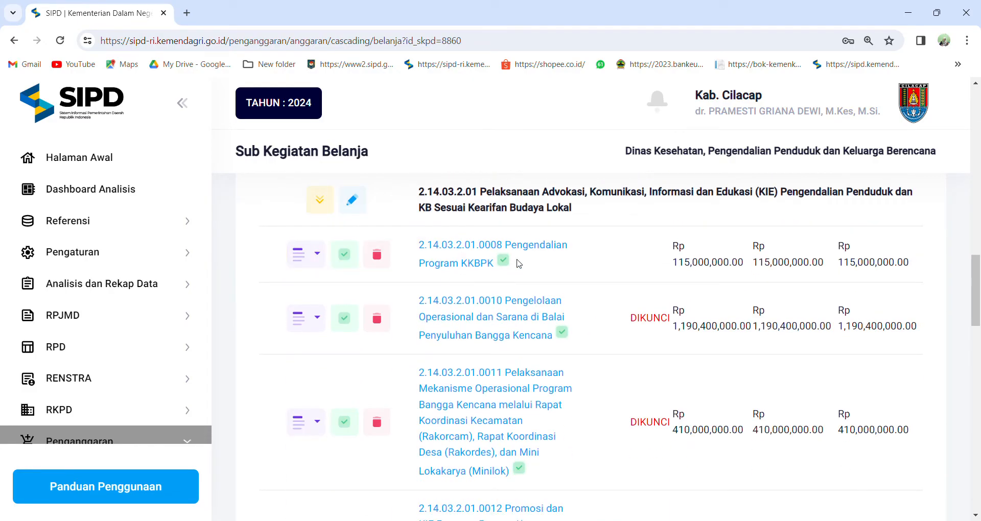
pyautogui.click(307, 254)
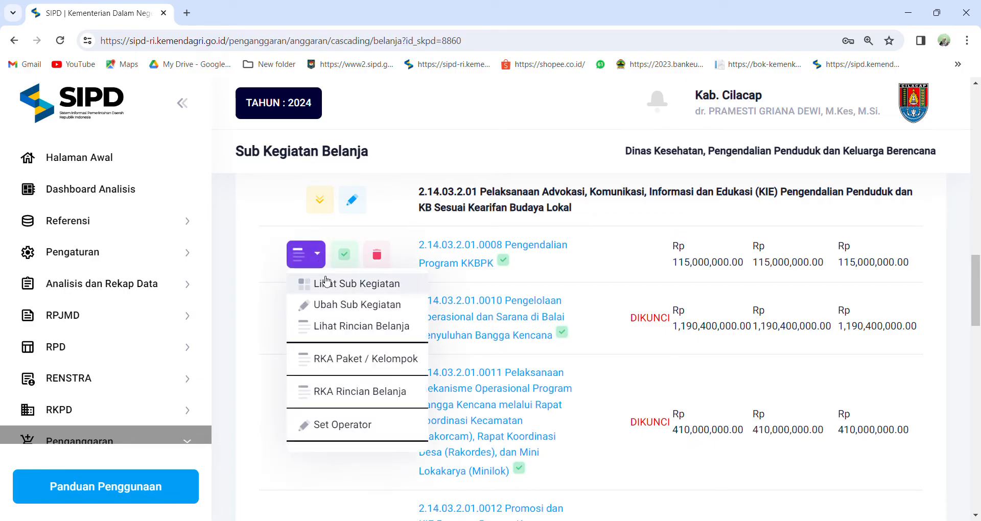
pyautogui.click(358, 426)
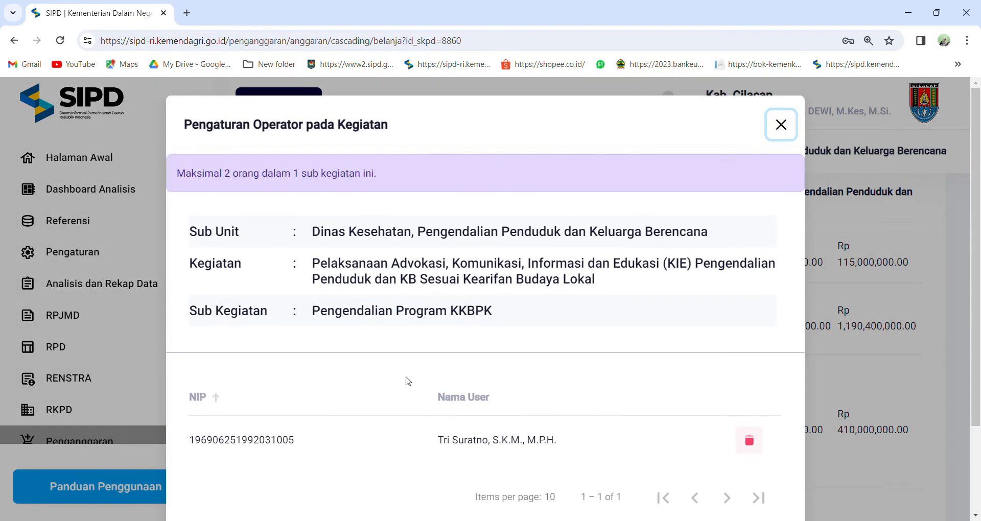
# Add the newly created user as an operator of Pengendalian Program KKBPK, finding them in the staff list by name.
pyautogui.scroll(-2, 511, 387)
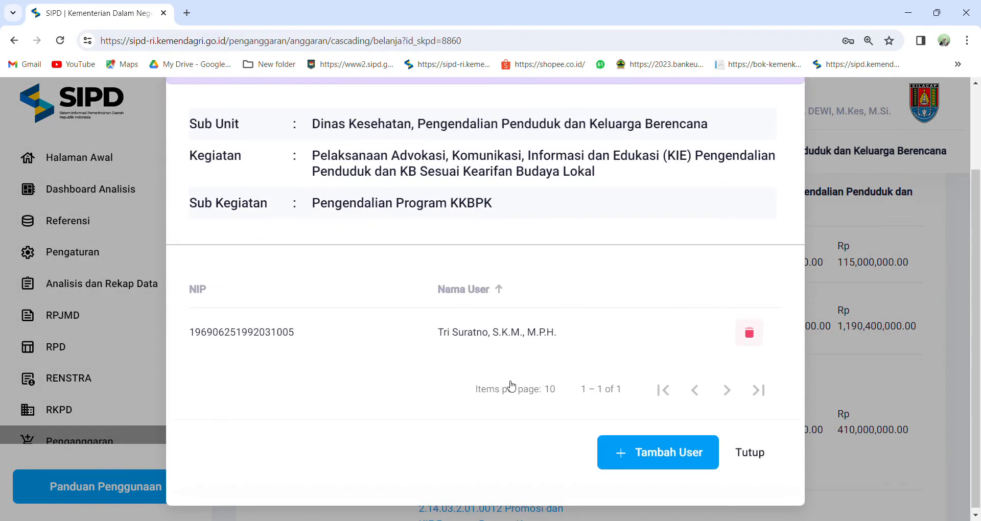
pyautogui.click(672, 457)
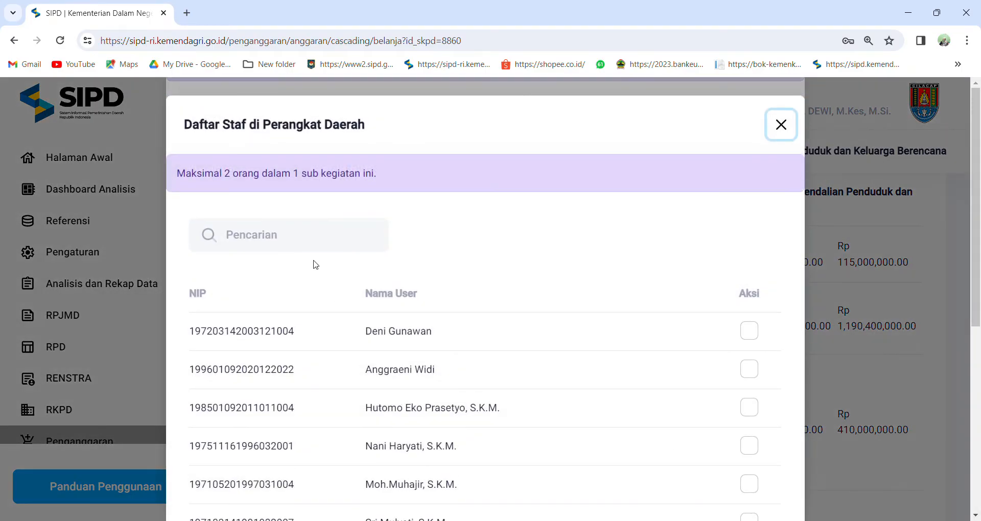
pyautogui.click(333, 239)
pyautogui.write('kari')
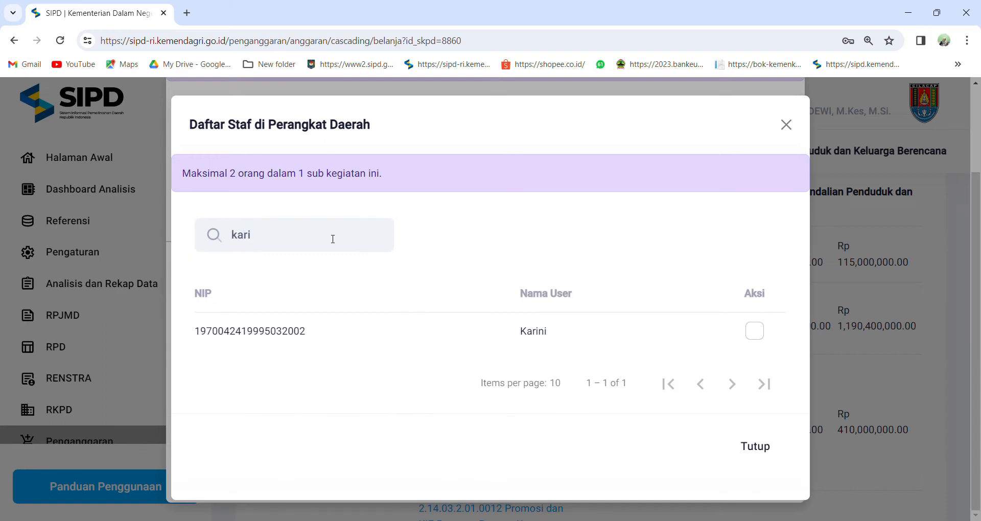
pyautogui.click(754, 332)
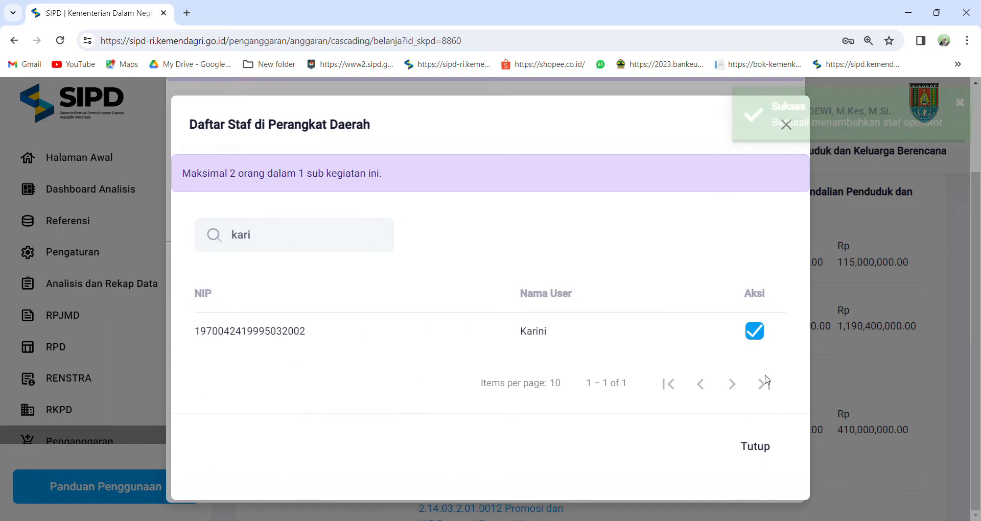
pyautogui.click(769, 450)
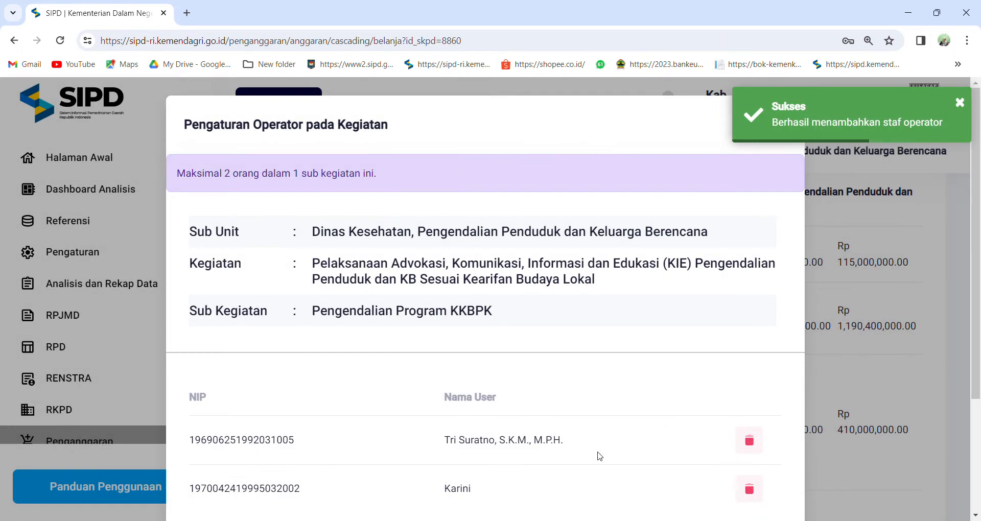
# Review the operators assigned to Pengendalian Program KKBPK, highlight the first operator's NIP, and close the operator settings.
pyautogui.scroll(-3, 597, 455)
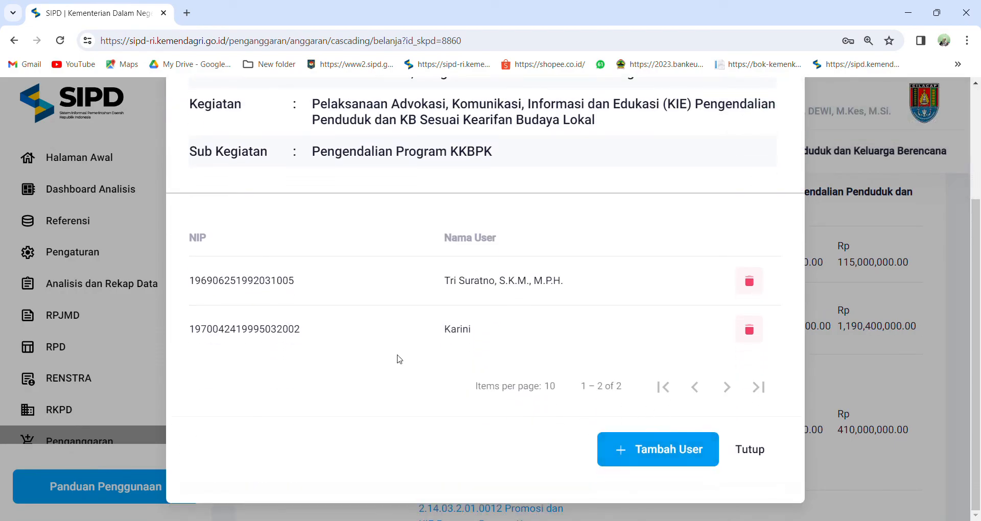
pyautogui.moveTo(297, 280); pyautogui.dragTo(195, 286)
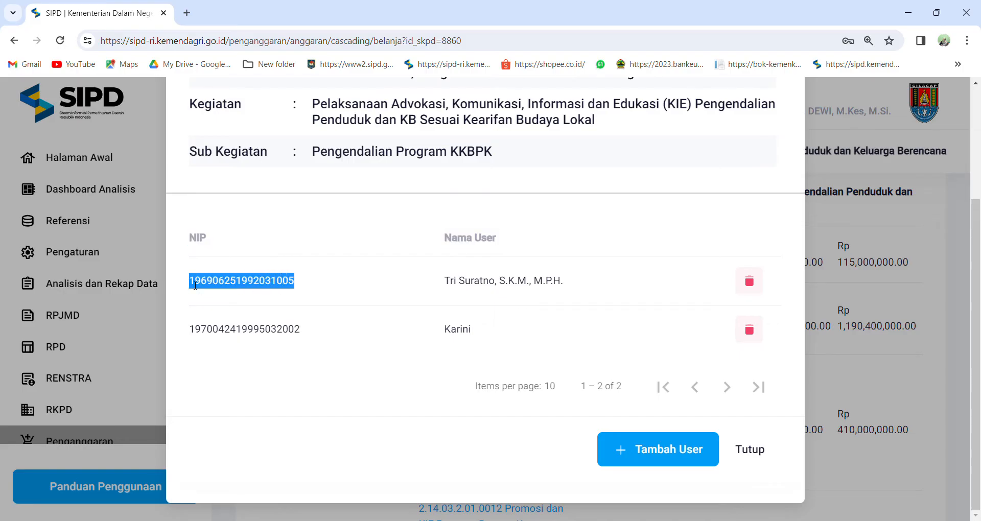
pyautogui.click(749, 450)
# Sign out of the SKPD head administrator's account.
pyautogui.scroll(7, 897, 175)
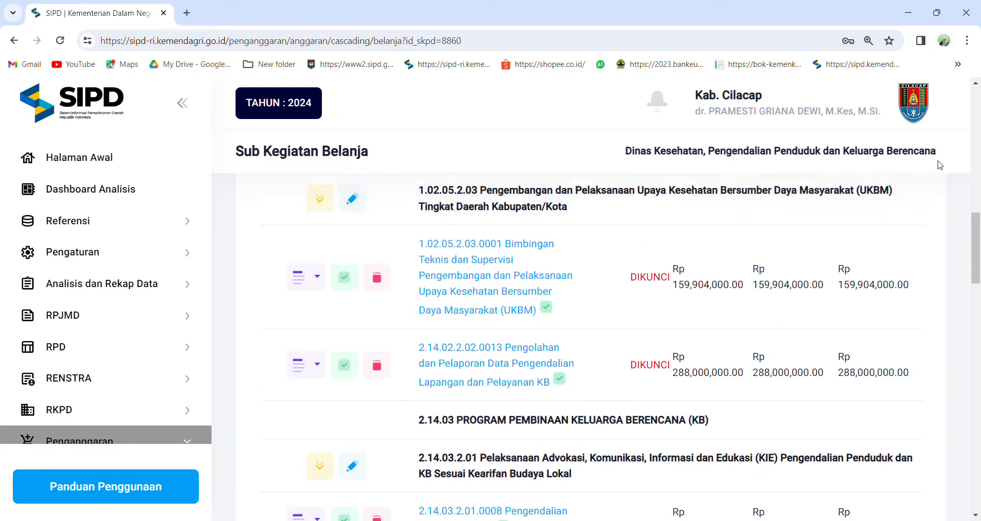
pyautogui.scroll(3, 971, 175)
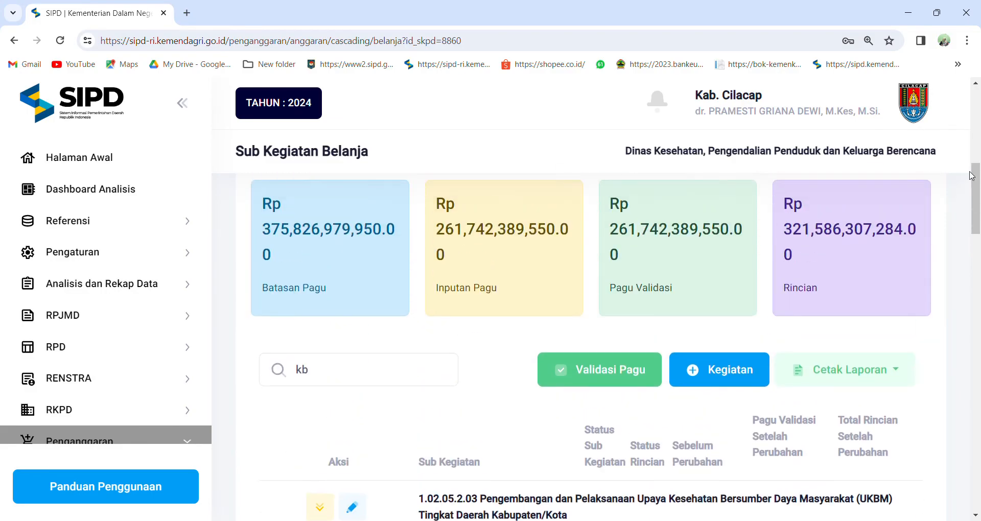
pyautogui.click(919, 119)
pyautogui.click(826, 261)
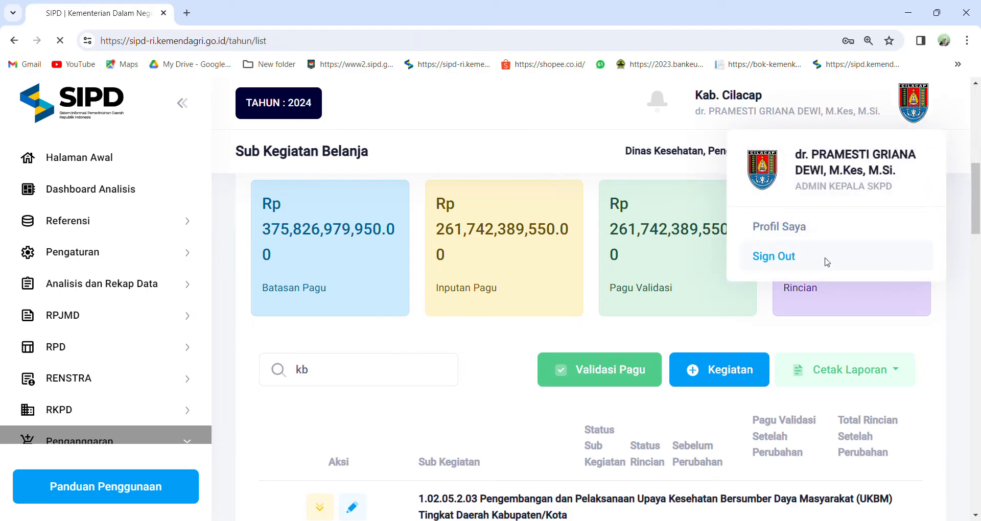
# Choose Provinsi Jawa Tengah and Kab. Cilacap on the login form, keeping the operator's saved username and password.
pyautogui.scroll(-6, 421, 238)
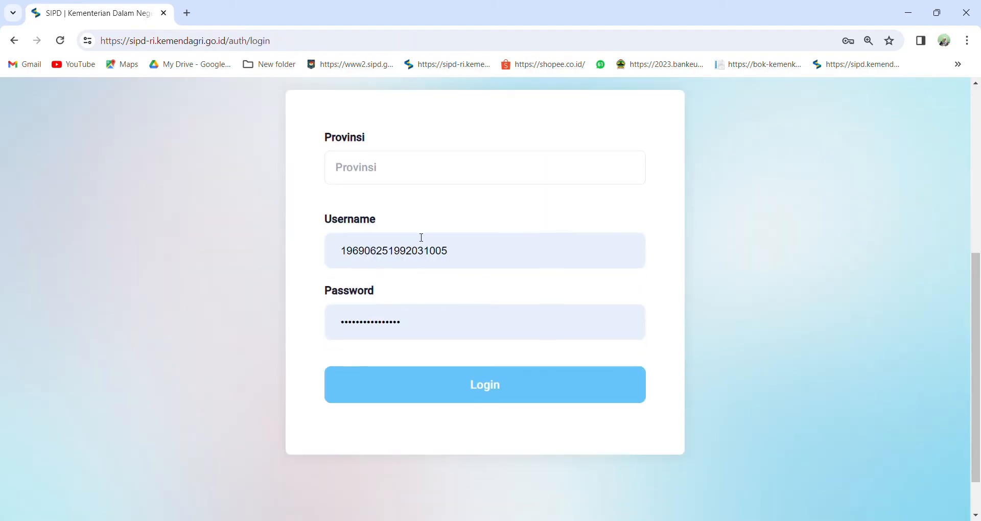
pyautogui.click(399, 171)
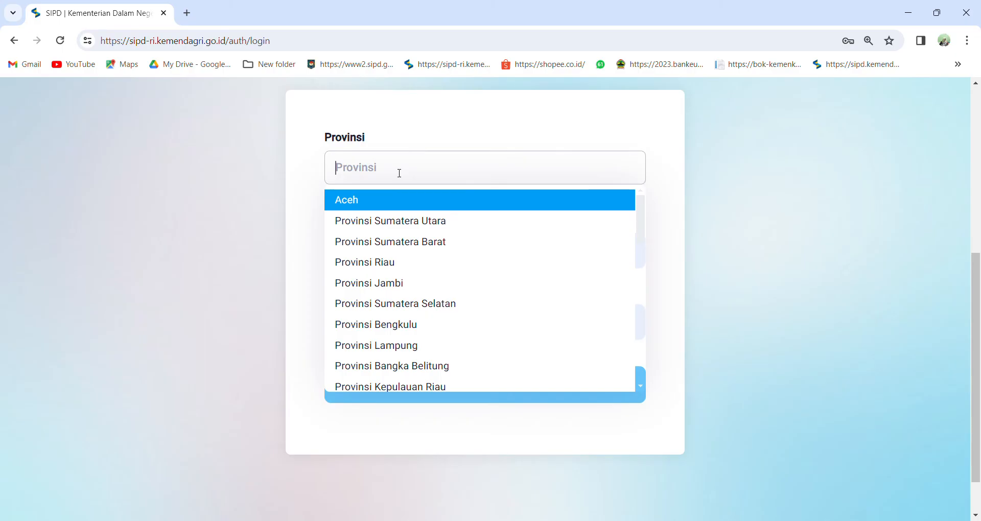
pyautogui.write('jaw')
pyautogui.click(414, 223)
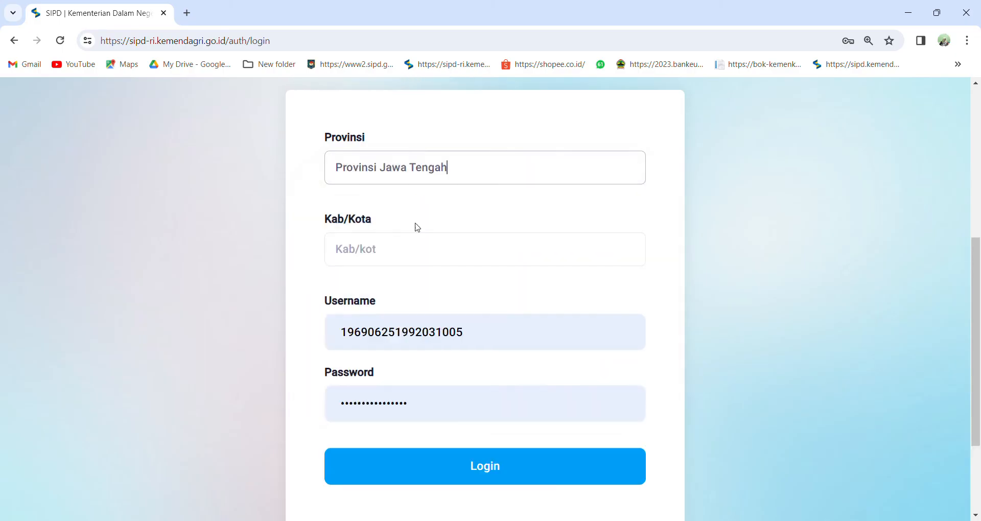
pyautogui.click(425, 281)
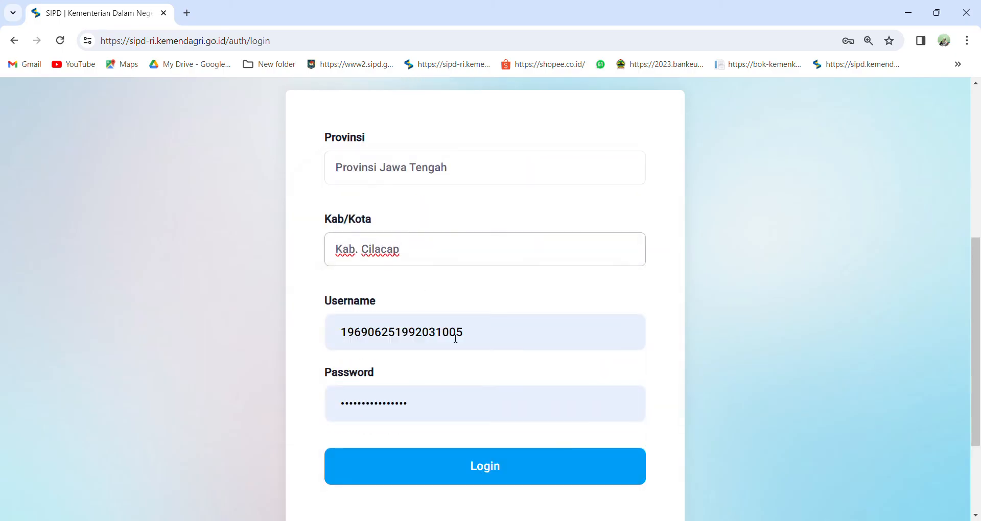
# Submit the login and enter the captcha code in uppercase to pass the robot check.
pyautogui.click(469, 455)
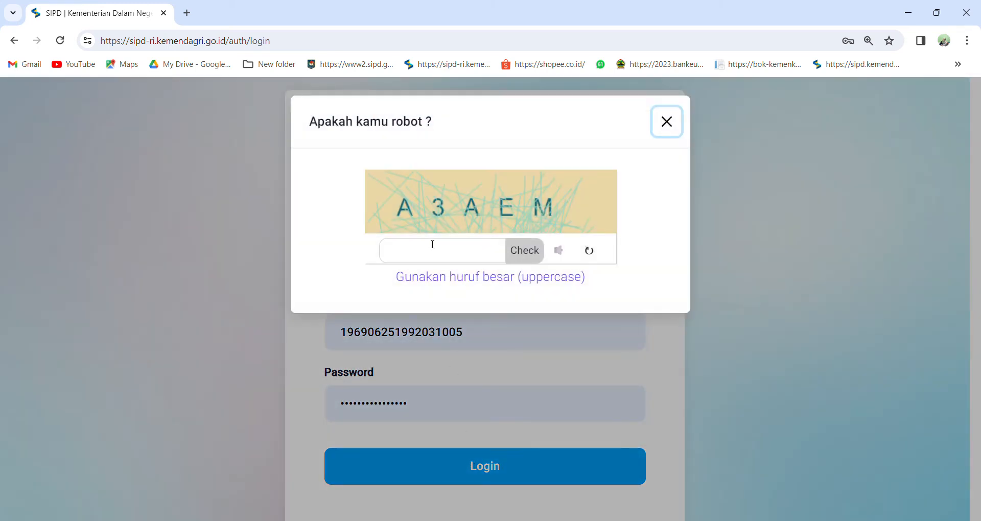
pyautogui.click(432, 252)
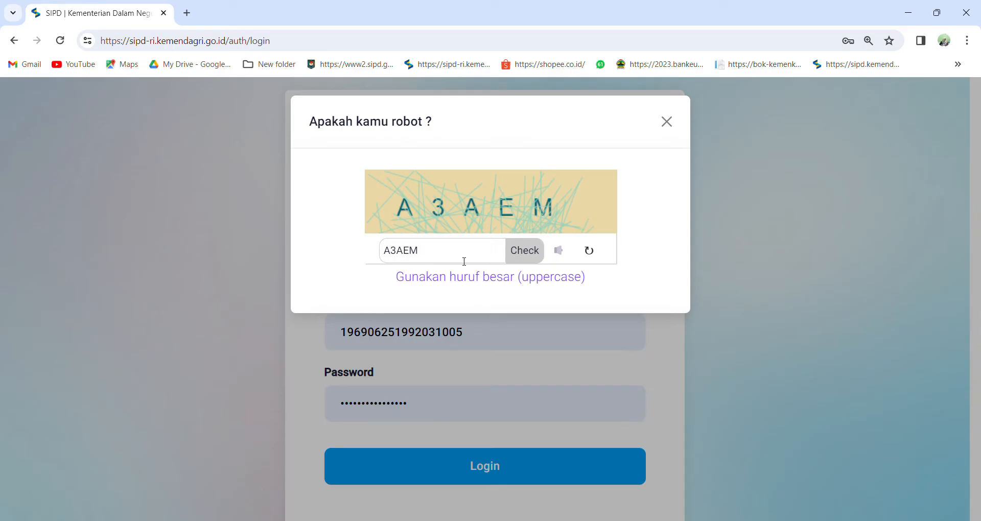
pyautogui.click(527, 259)
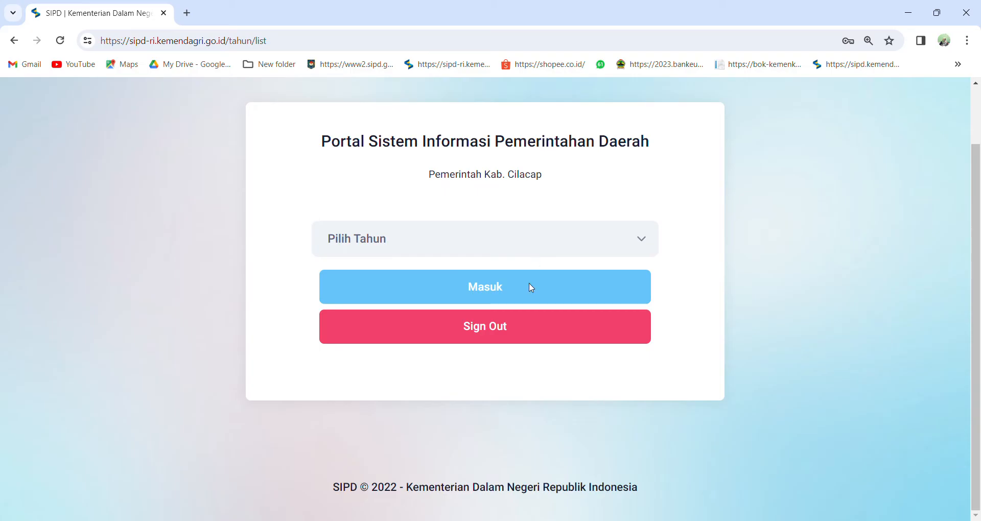
# Enter the portal for year 2024 and open Sub Kegiatan Belanja under Penganggaran.
pyautogui.click(531, 288)
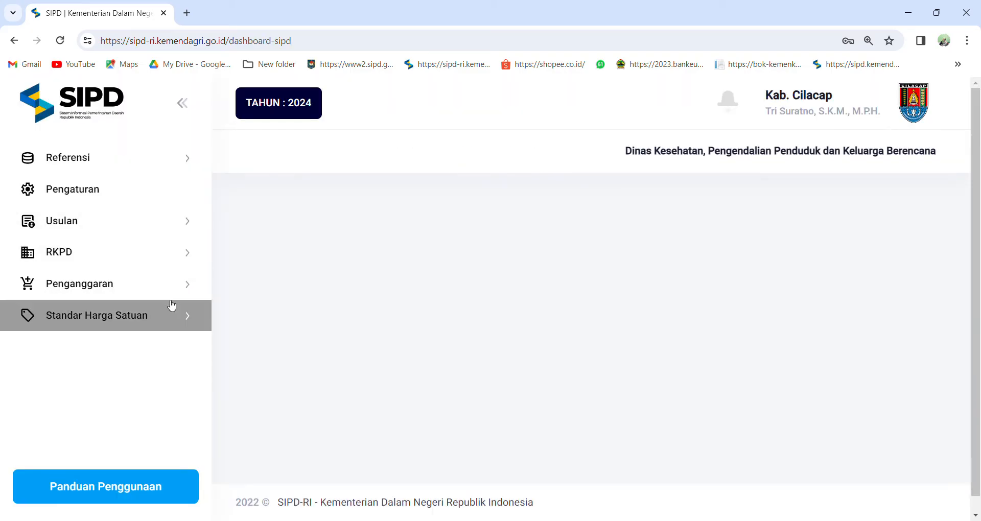
pyautogui.click(152, 290)
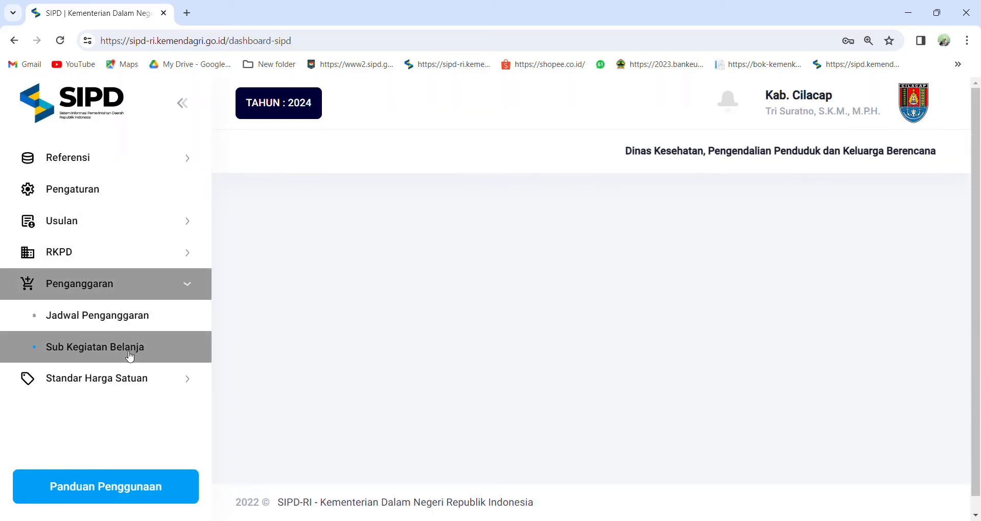
pyautogui.click(130, 356)
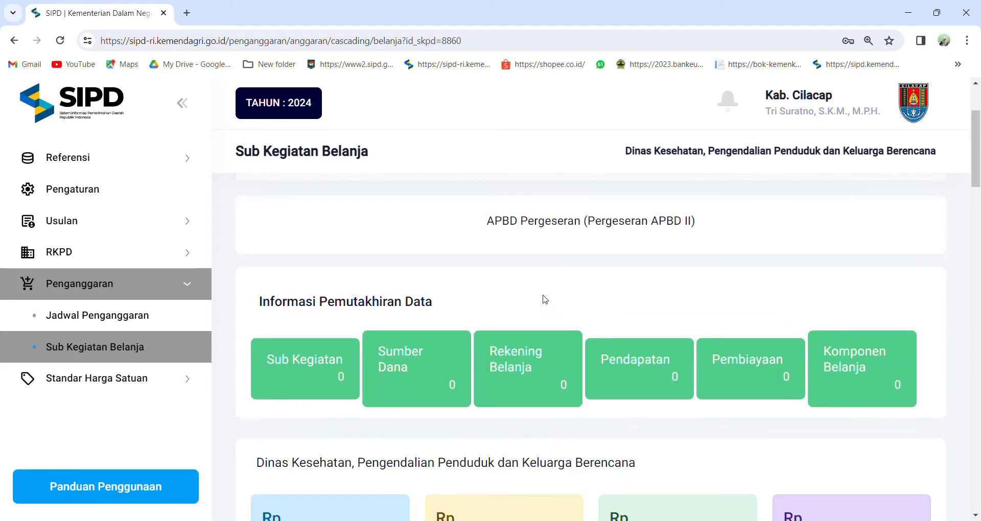
# Look through the first page of the Sub Kegiatan Belanja list, examining each sub-activity's lock status and budget amounts.
pyautogui.scroll(-1, 545, 299)
pyautogui.scroll(-15, 545, 299)
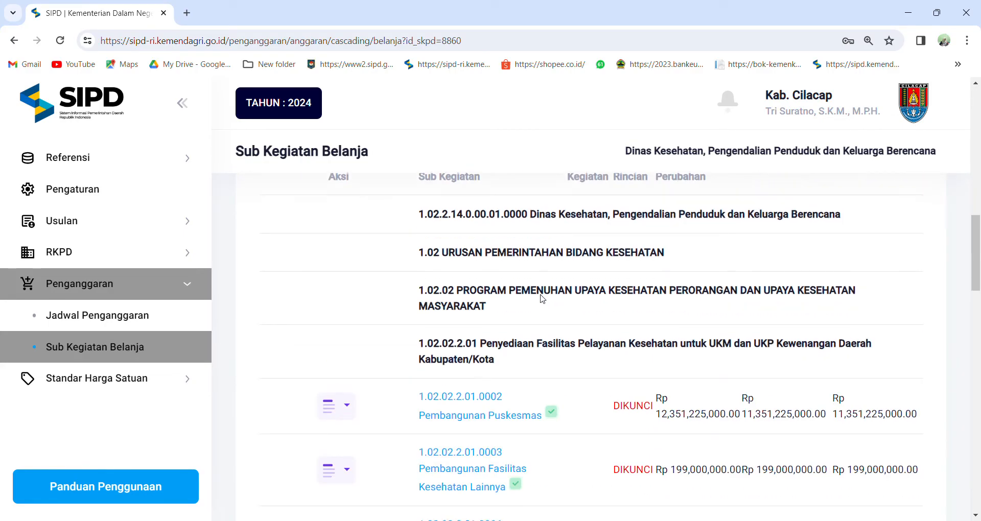
pyautogui.scroll(-3, 542, 297)
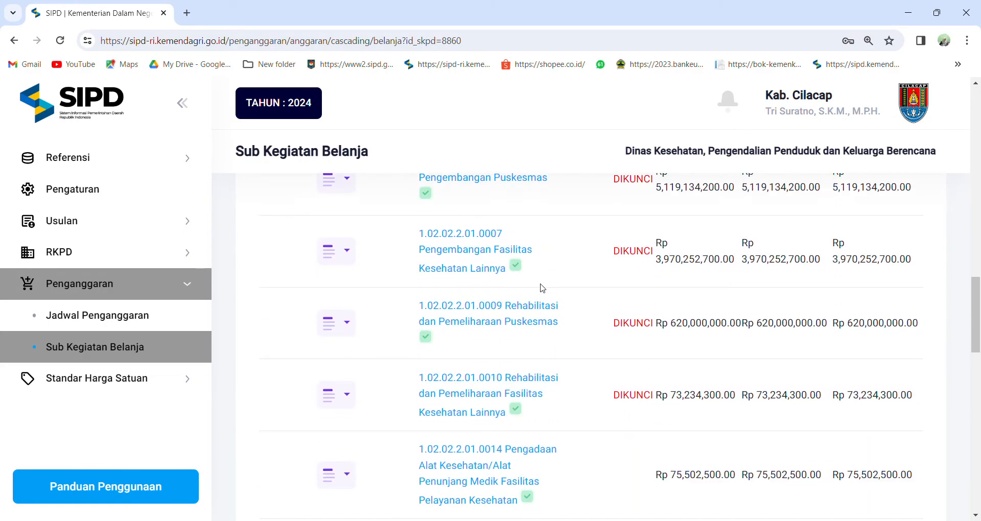
pyautogui.scroll(-8, 554, 329)
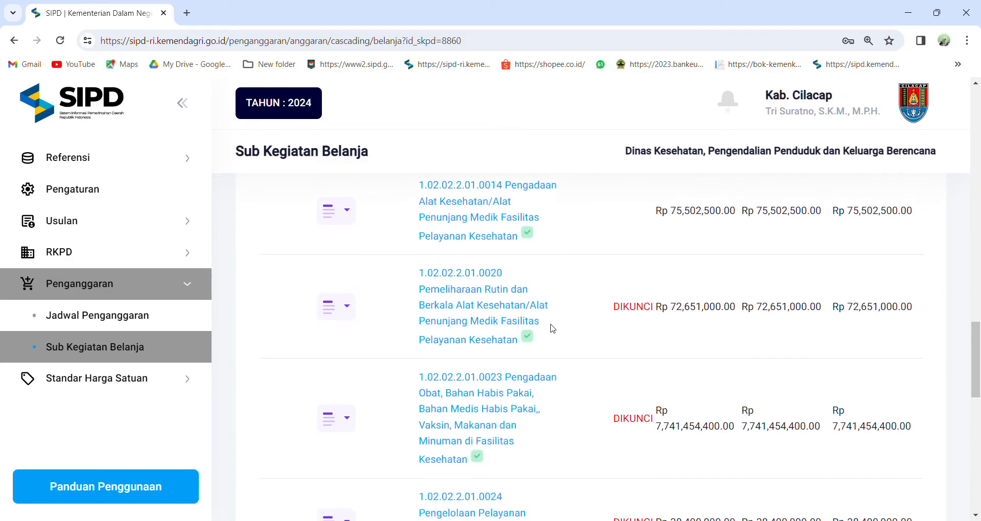
pyautogui.scroll(-3, 552, 328)
pyautogui.scroll(7, 554, 327)
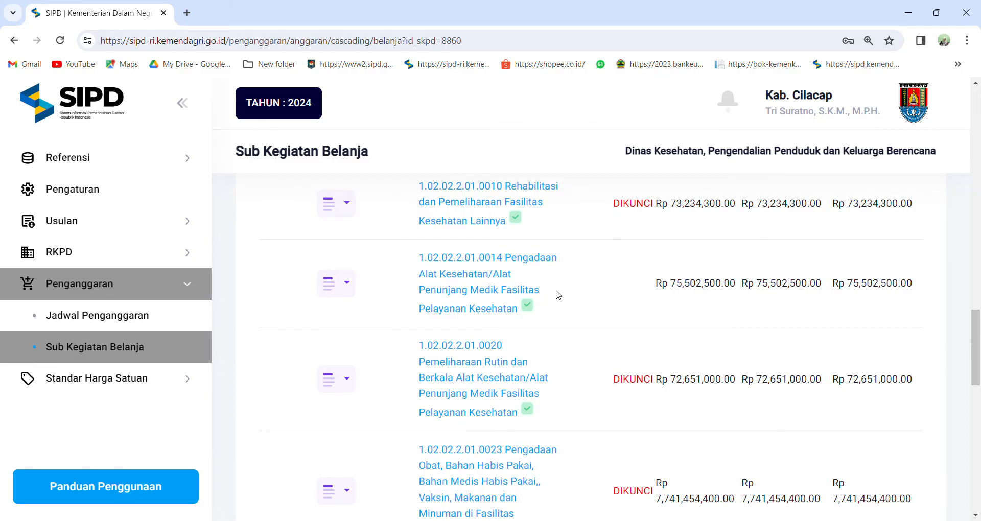
pyautogui.scroll(-8, 558, 295)
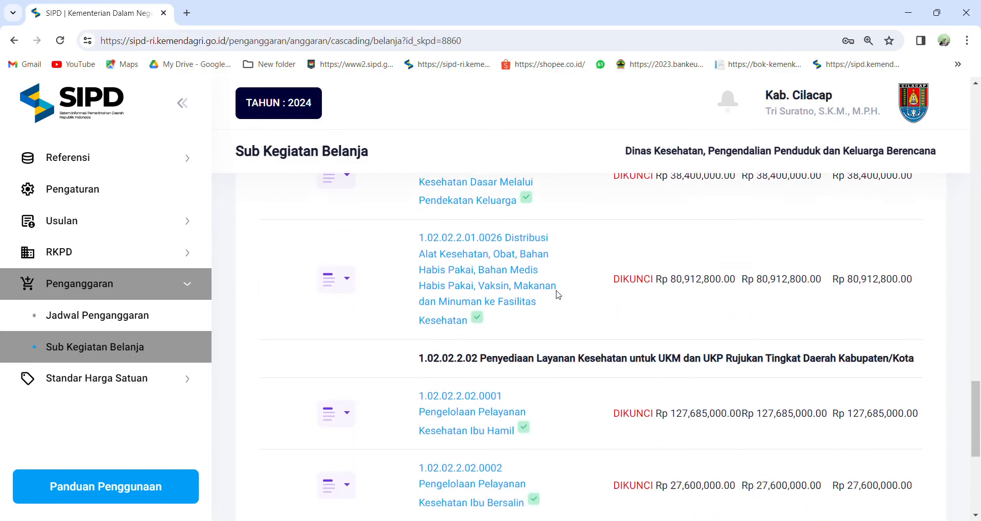
pyautogui.scroll(-6, 558, 295)
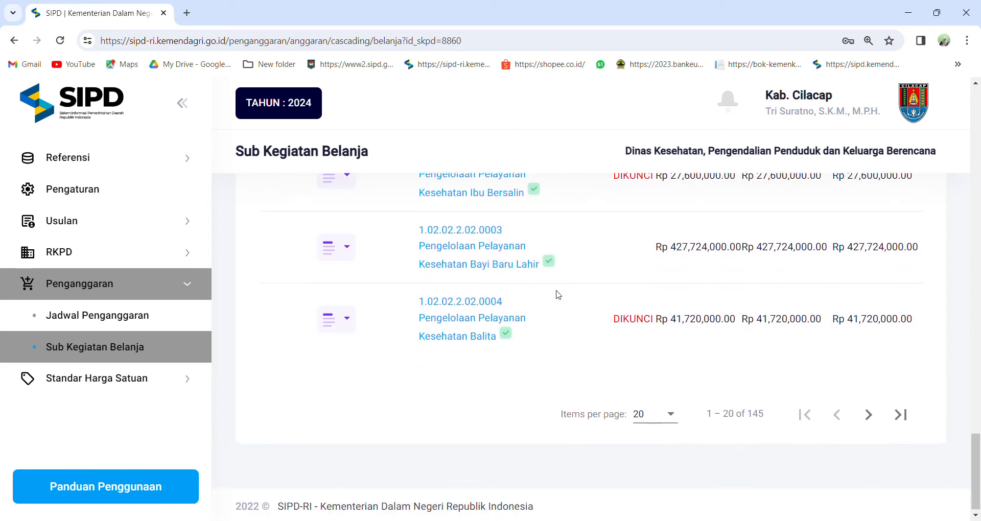
# Examine the second page of the sub-activity list for entries that are not locked.
pyautogui.click(901, 415)
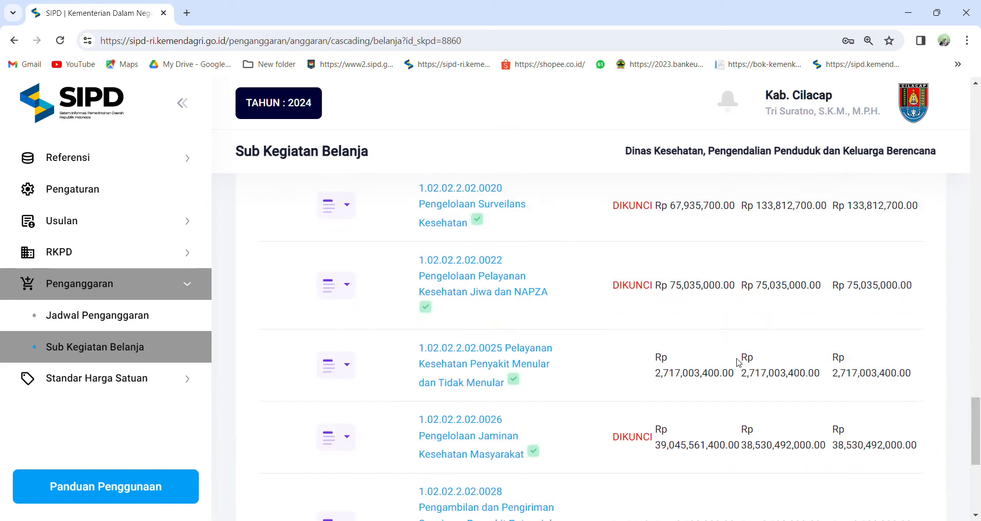
pyautogui.scroll(5, 738, 362)
pyautogui.scroll(-5, 722, 350)
pyautogui.scroll(4, 700, 350)
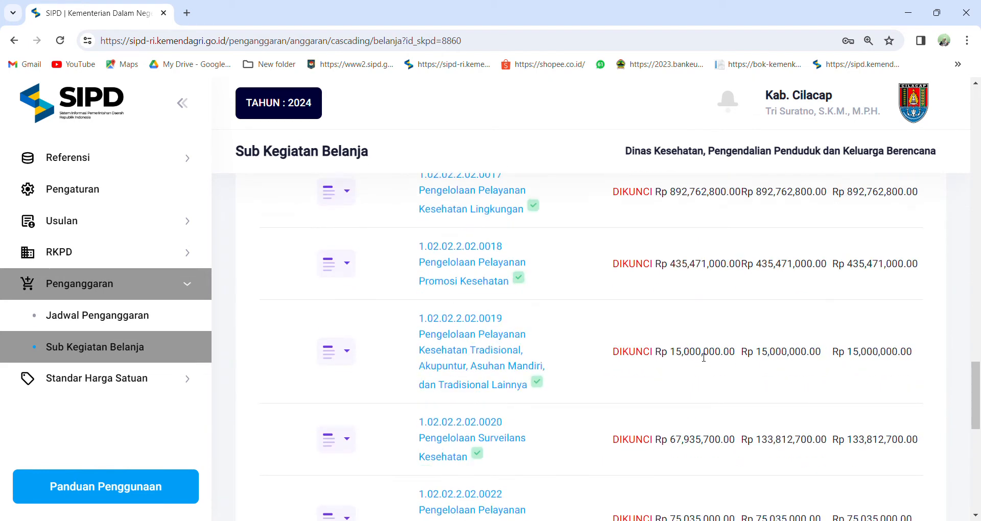
pyautogui.scroll(5, 703, 357)
pyautogui.scroll(-15, 569, 322)
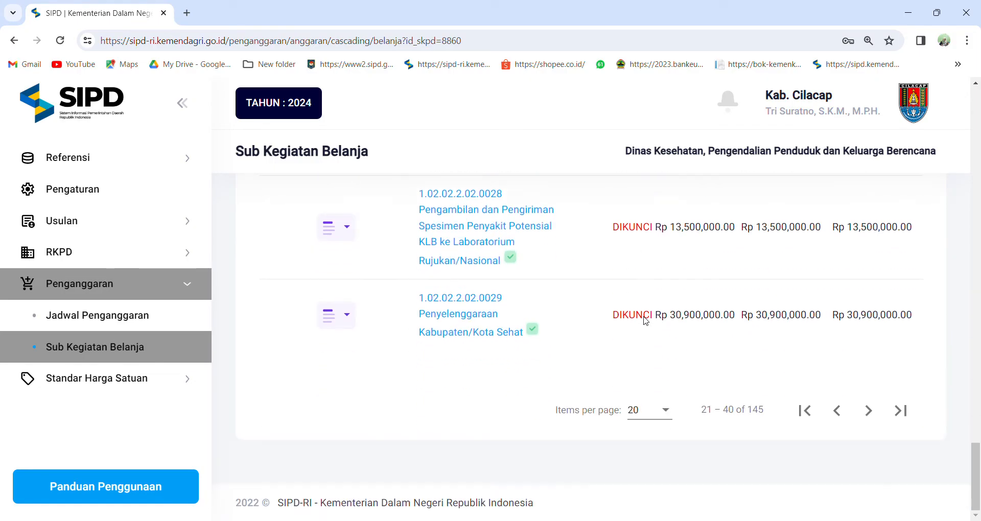
# Return to the first page and open Lihat Rincian Belanja for 1.02.02.2.02.0003 Pengelolaan Pelayanan Kesehatan Bayi Baru Lahir.
pyautogui.click(800, 413)
pyautogui.scroll(15, 620, 353)
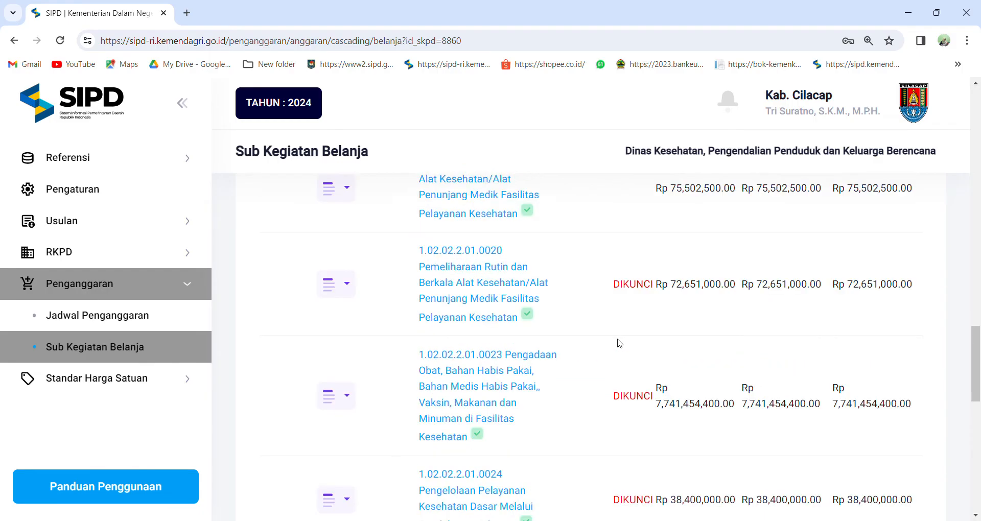
pyautogui.scroll(-15, 619, 343)
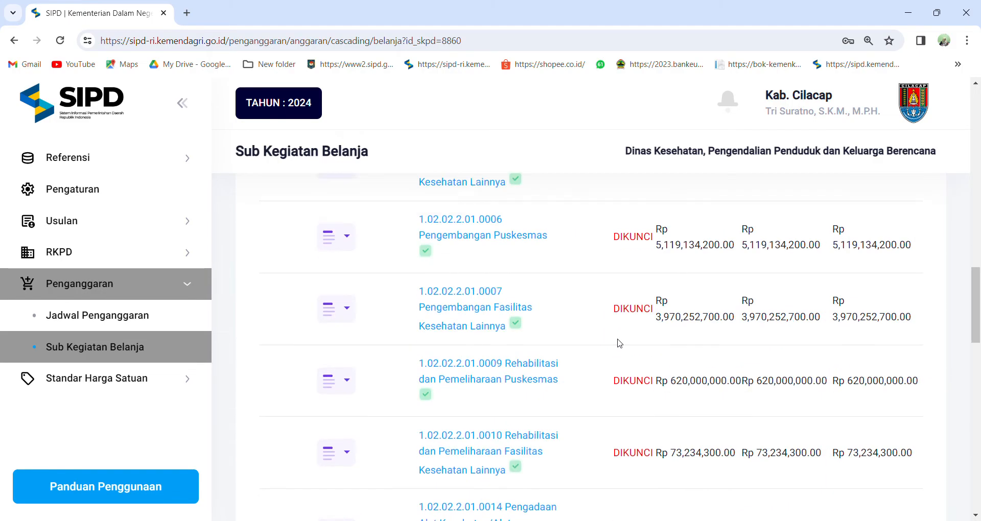
pyautogui.scroll(-12, 619, 344)
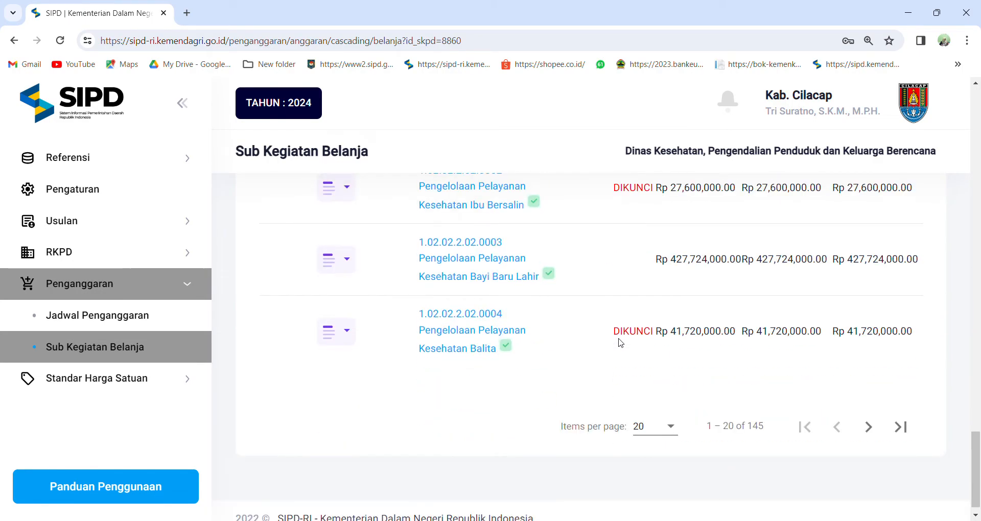
pyautogui.click(331, 250)
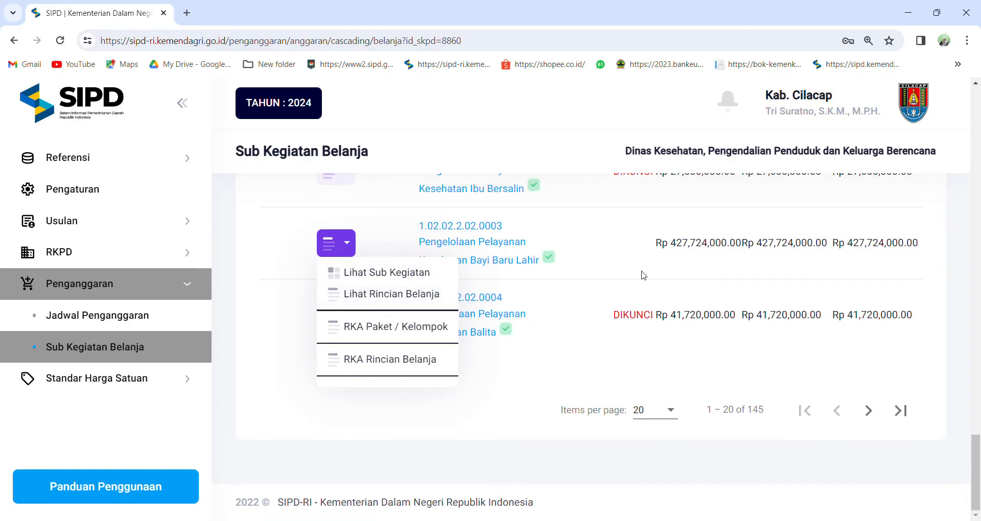
pyautogui.click(401, 294)
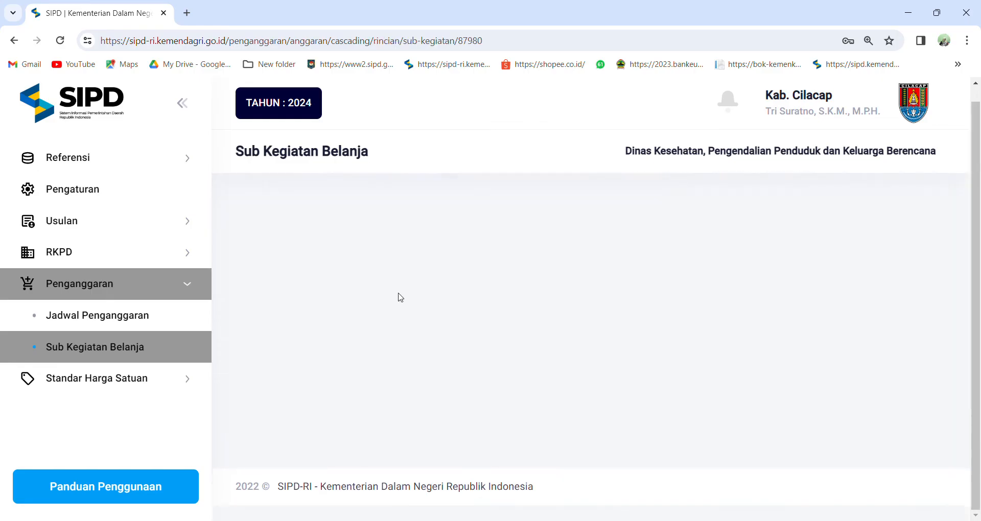
# Delete the Accress item under selisih menu BOK Kab/Kota, accepting the responsibility statement.
pyautogui.scroll(-5, 428, 284)
pyautogui.scroll(-8, 424, 281)
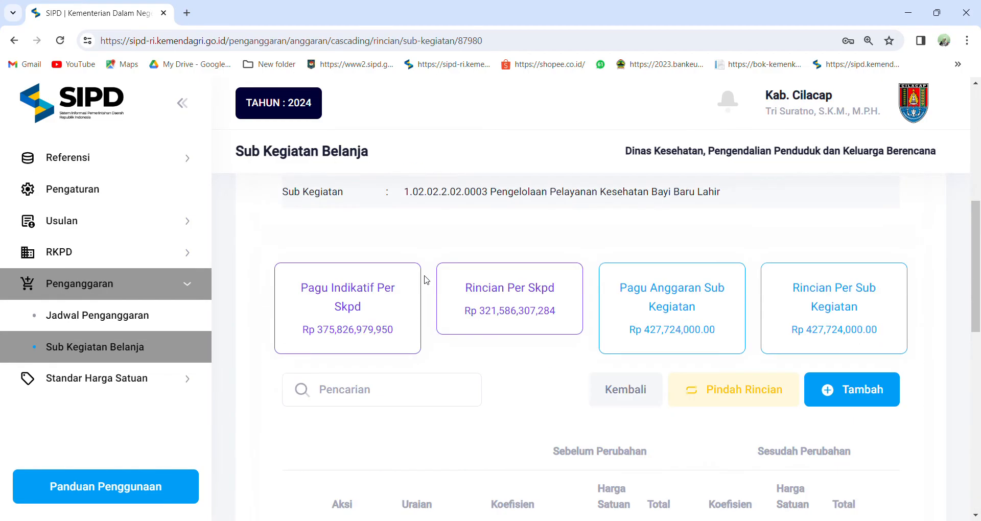
pyautogui.scroll(-3, 427, 279)
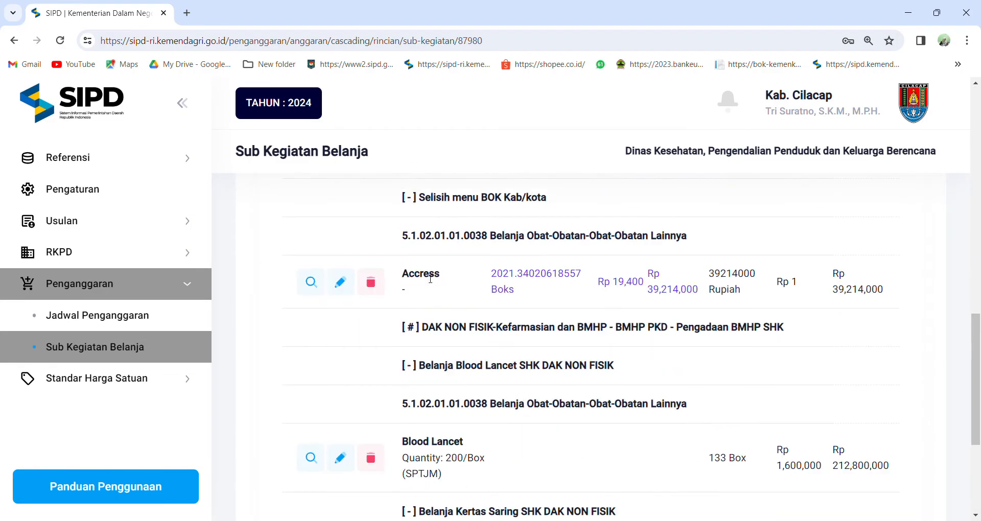
pyautogui.scroll(1, 430, 279)
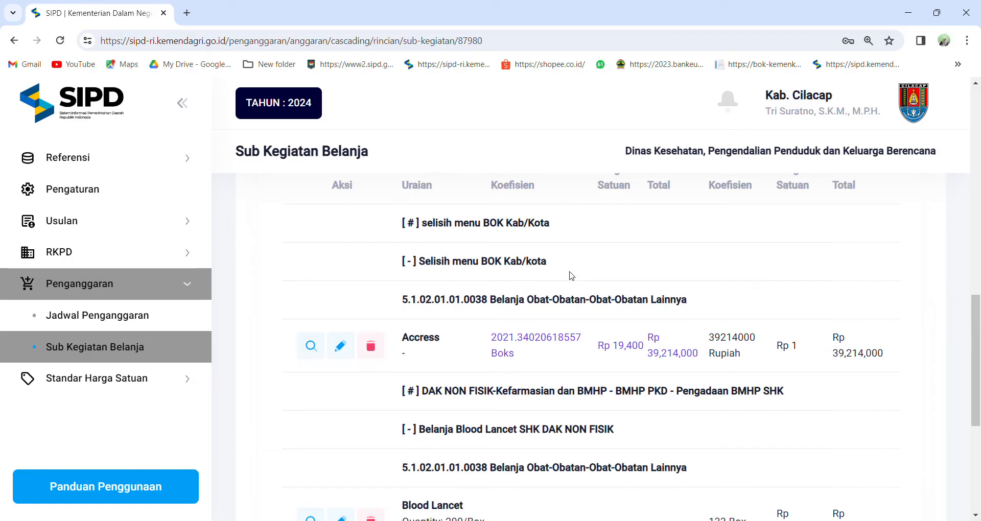
pyautogui.scroll(2, 571, 276)
pyautogui.scroll(-2, 571, 276)
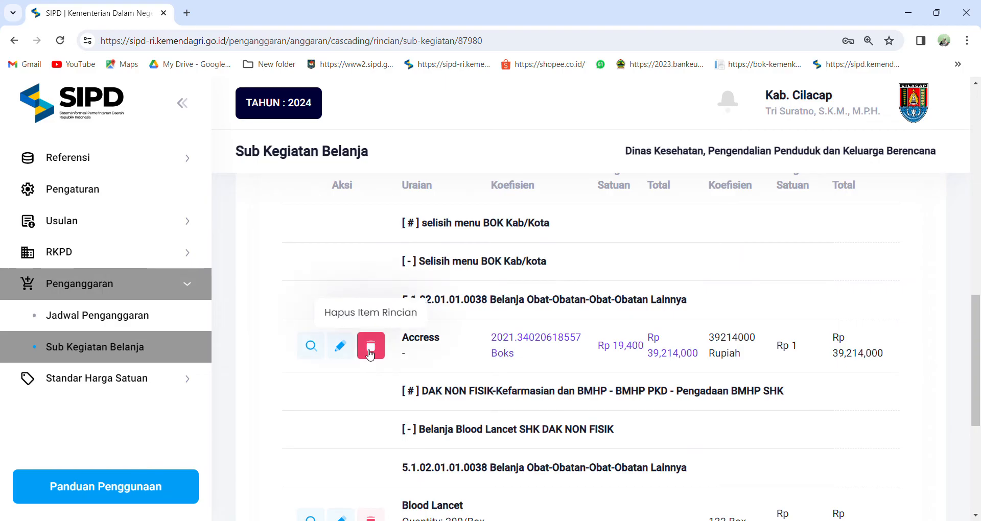
pyautogui.click(371, 350)
pyautogui.click(306, 378)
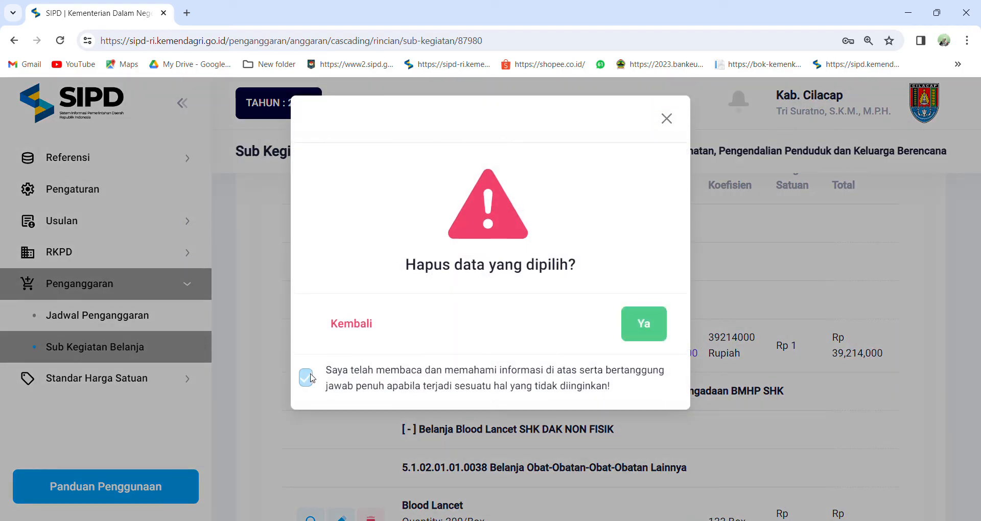
pyautogui.click(643, 324)
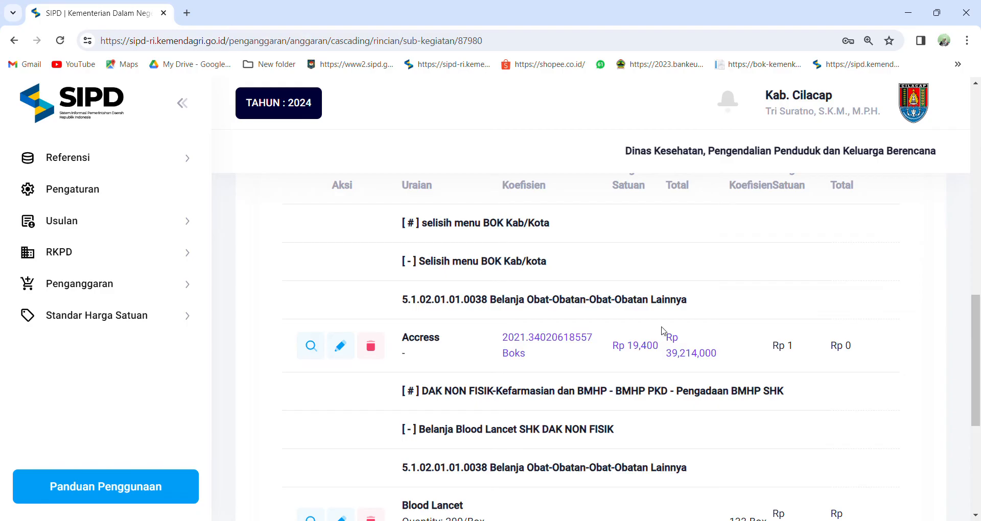
# Check the remaining expenditure items and the sub-activity's detail total, and return to the Sub Kegiatan Belanja list.
pyautogui.scroll(-1, 663, 325)
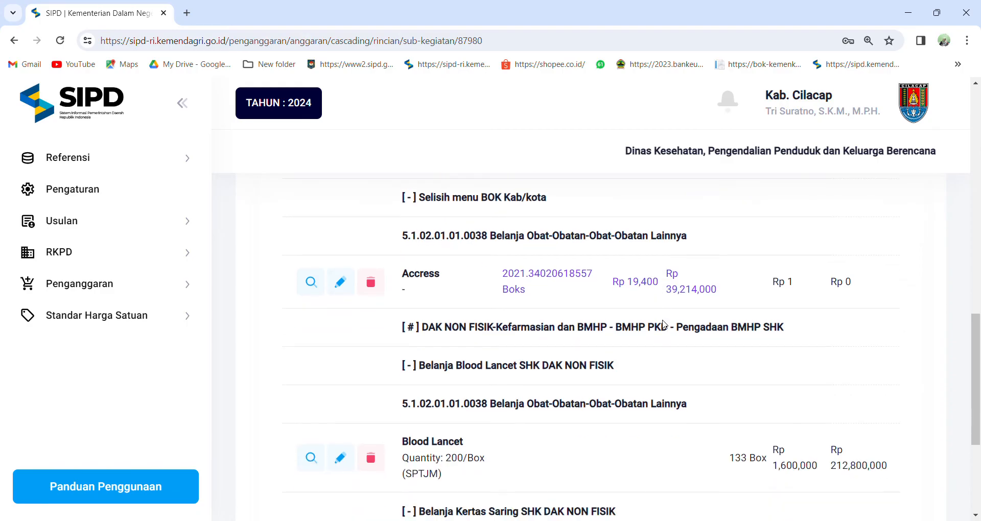
pyautogui.scroll(-2, 665, 325)
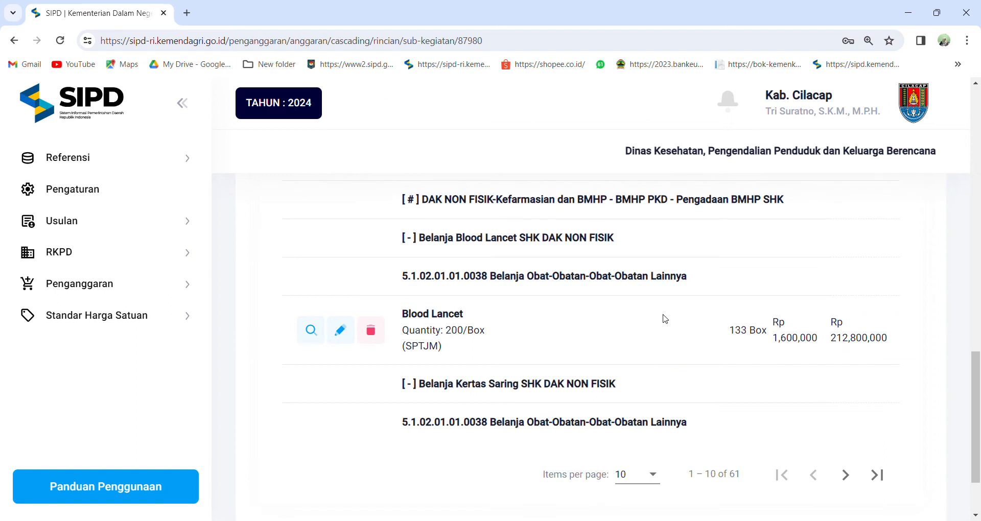
pyautogui.scroll(2, 665, 318)
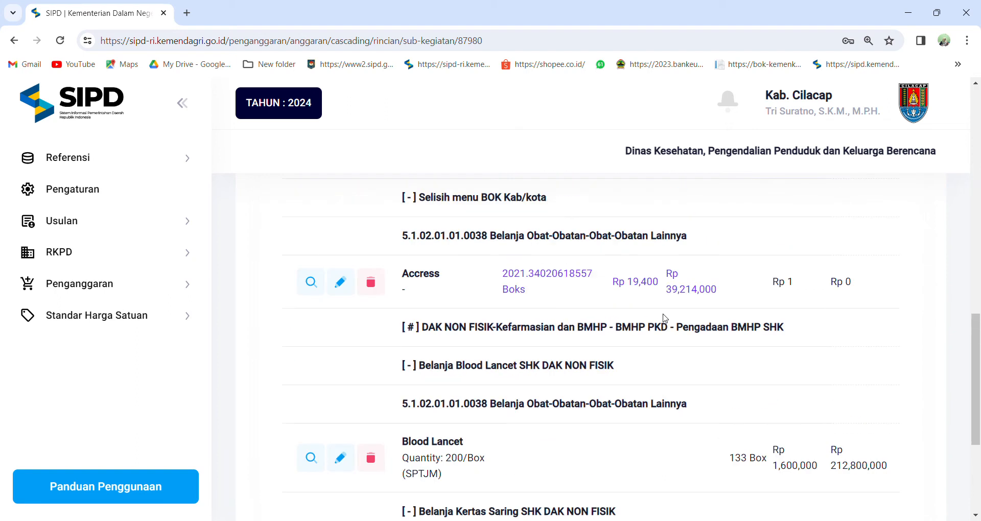
pyautogui.scroll(2, 666, 318)
pyautogui.scroll(3, 366, 237)
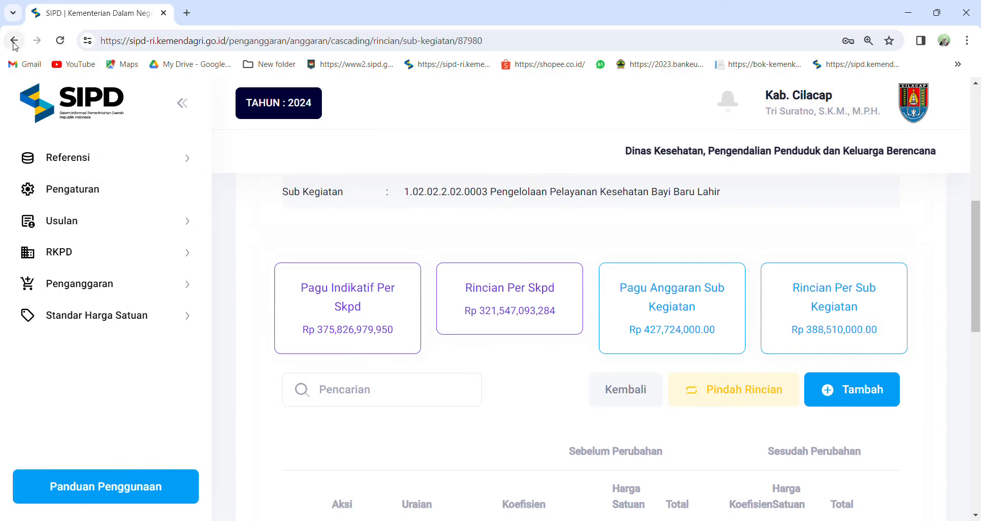
pyautogui.click(127, 285)
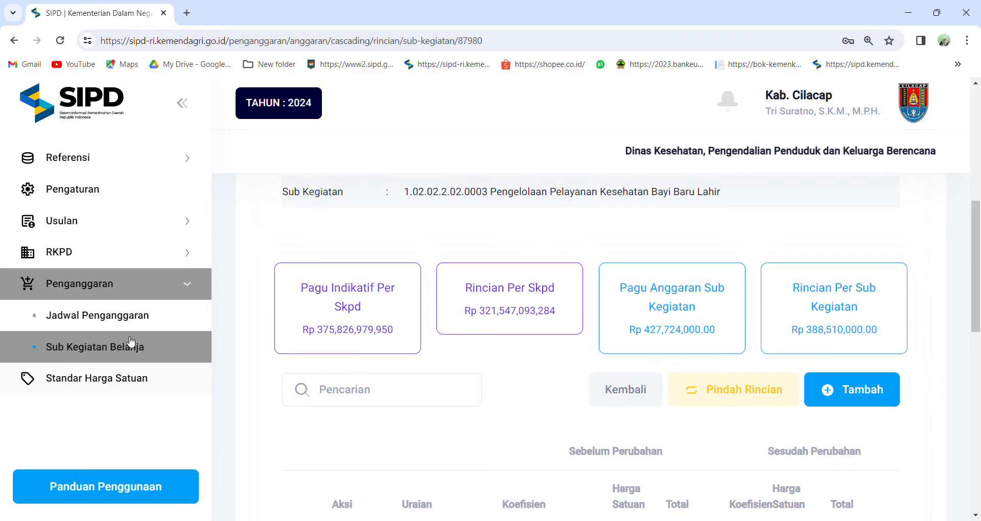
pyautogui.click(128, 343)
# Open Lihat Rincian Belanja for 1.02.02.2.02.0025 Pelayanan Kesehatan Penyakit Menular dan Tidak Menular on the list's second page.
pyautogui.scroll(-5, 434, 343)
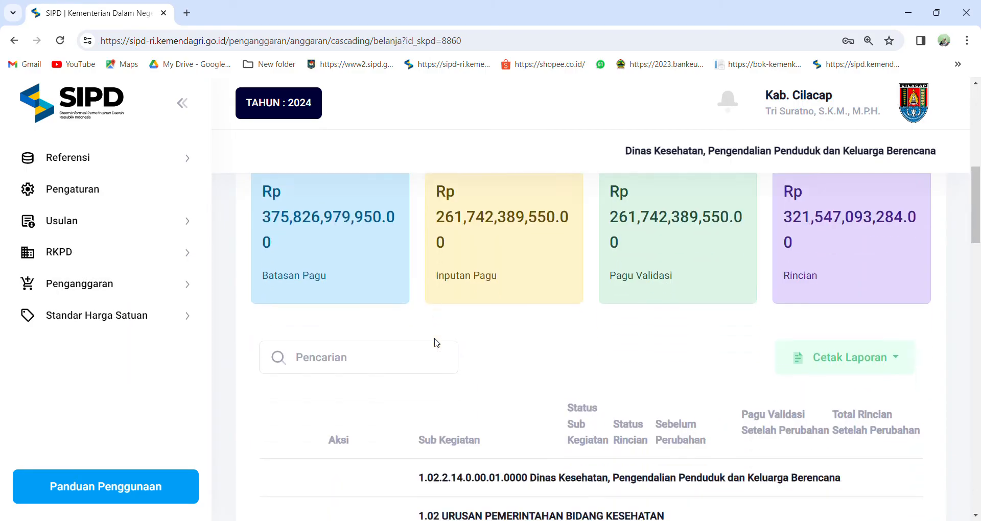
pyautogui.scroll(-13, 436, 338)
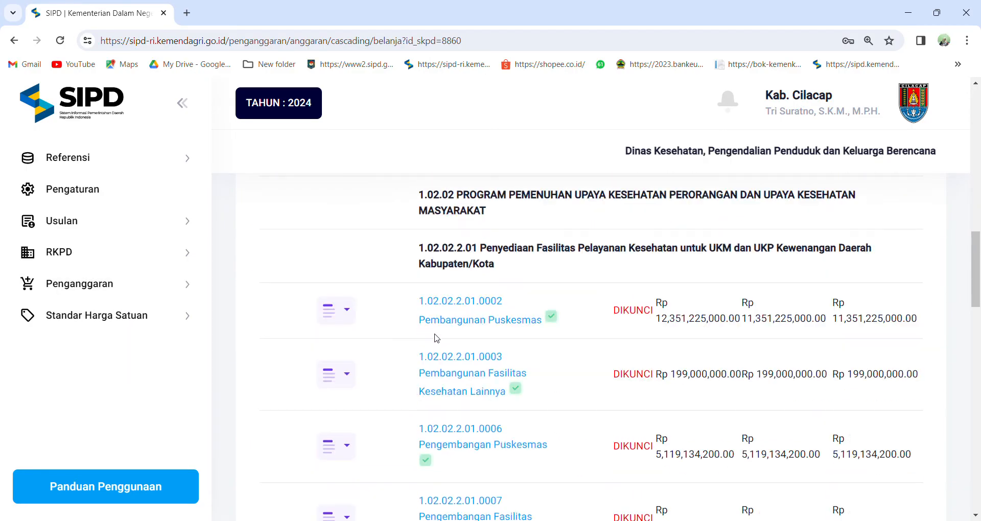
pyautogui.scroll(-12, 438, 338)
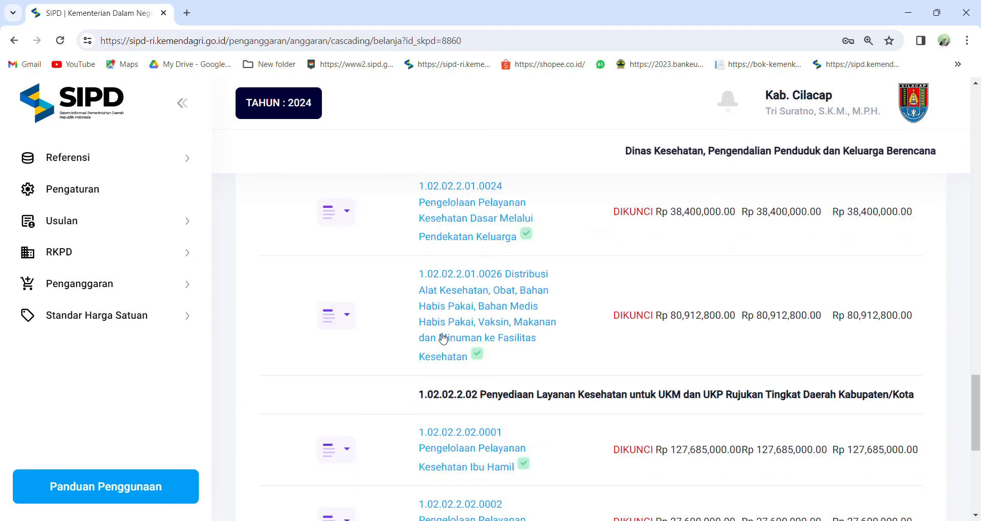
pyautogui.click(884, 506)
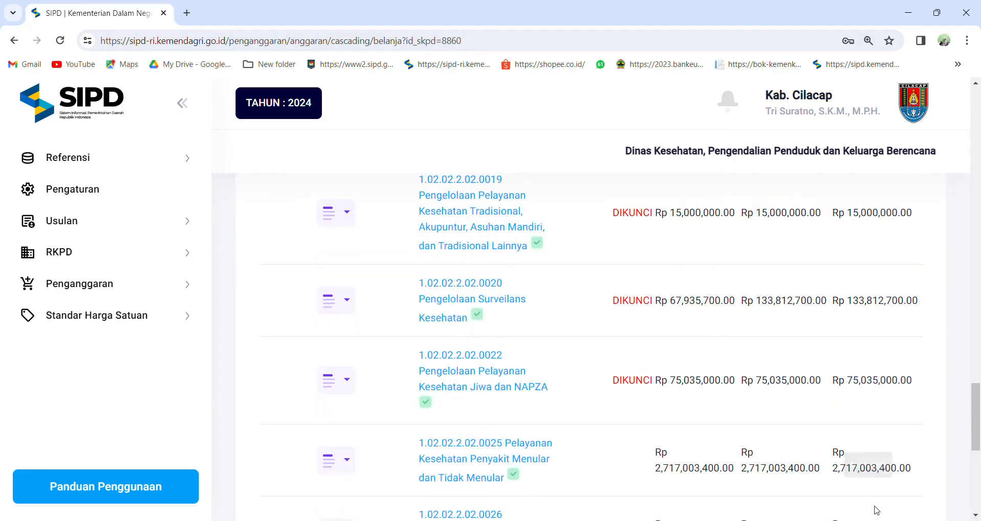
pyautogui.scroll(-3, 613, 399)
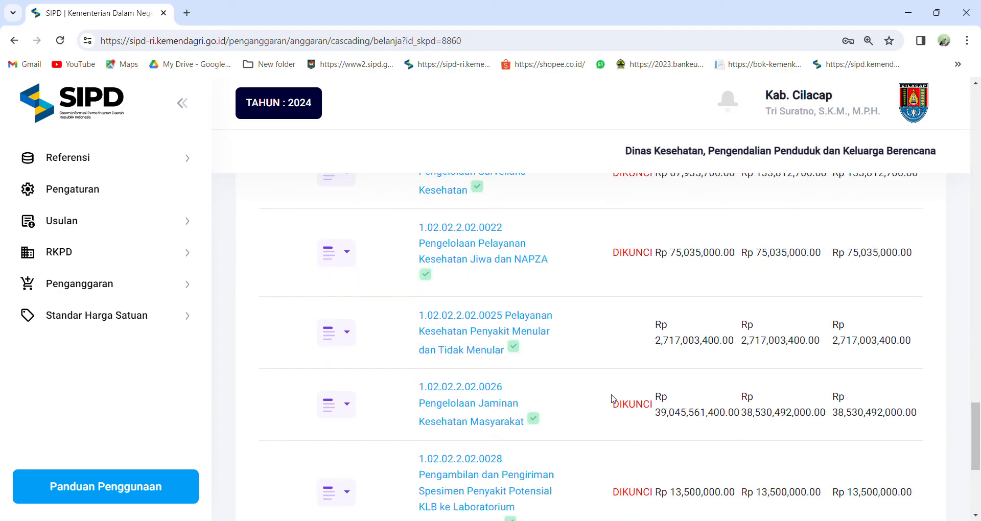
pyautogui.click(342, 333)
pyautogui.click(360, 384)
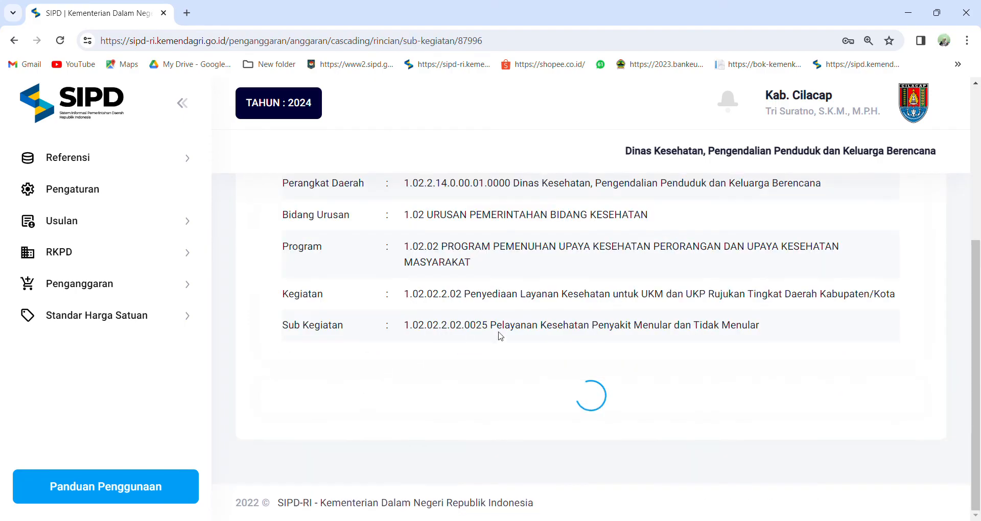
pyautogui.scroll(10, 505, 326)
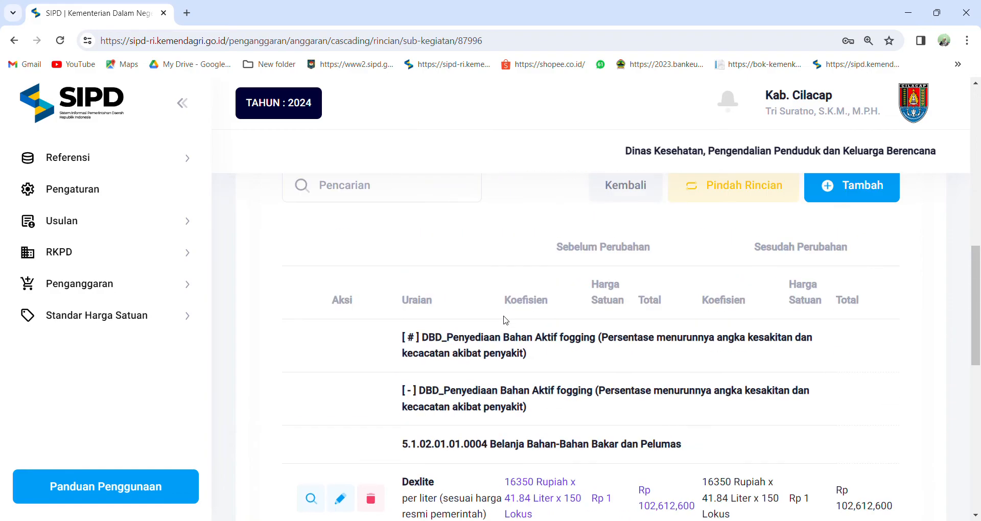
pyautogui.click(843, 346)
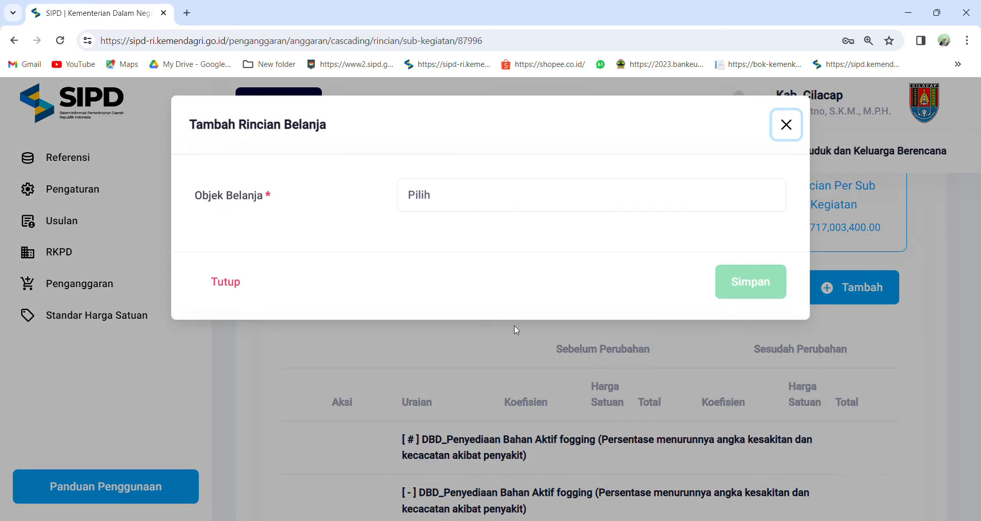
pyautogui.click(426, 201)
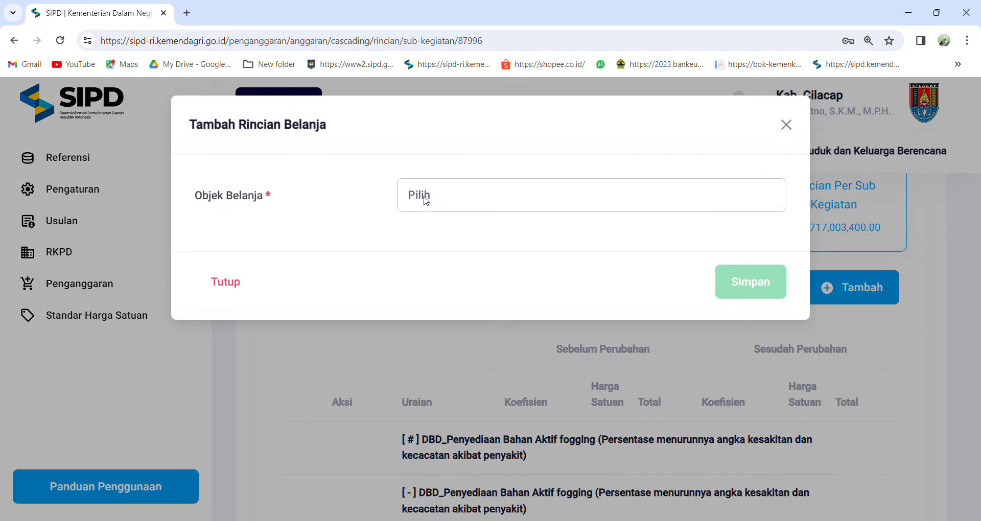
pyautogui.click(474, 255)
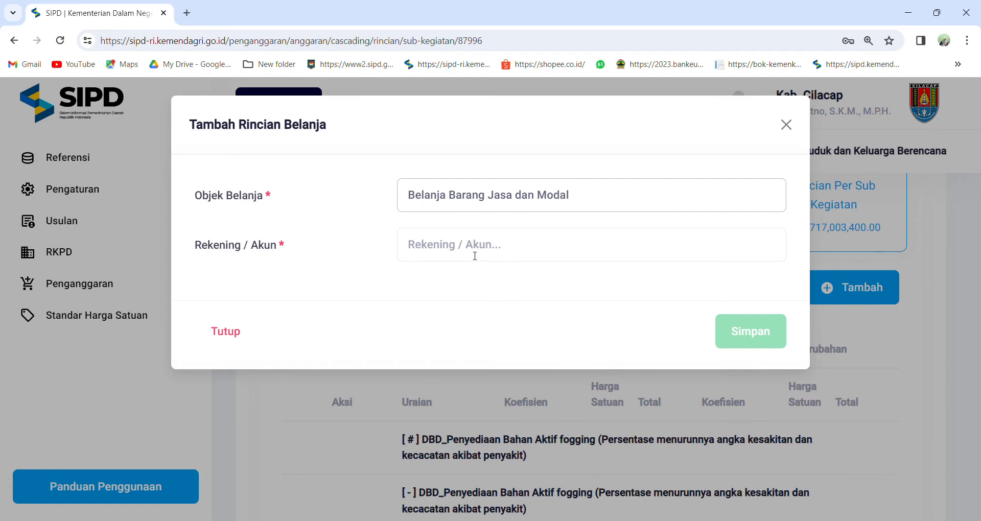
pyautogui.click(786, 125)
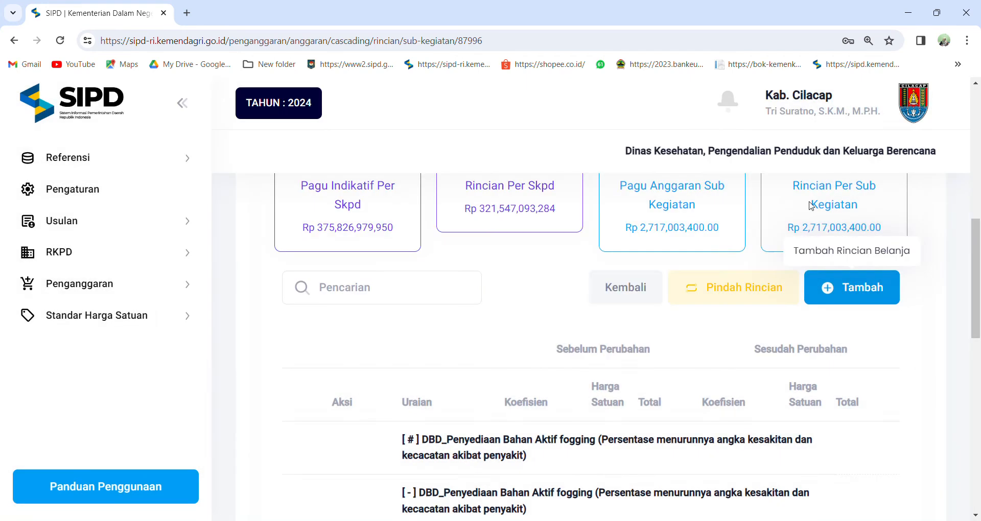
pyautogui.scroll(1, 790, 360)
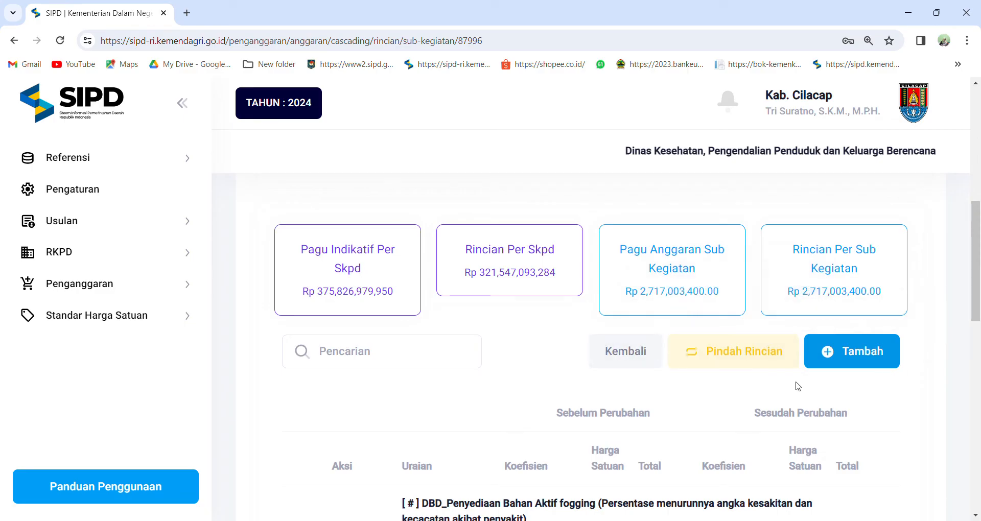
pyautogui.click(868, 352)
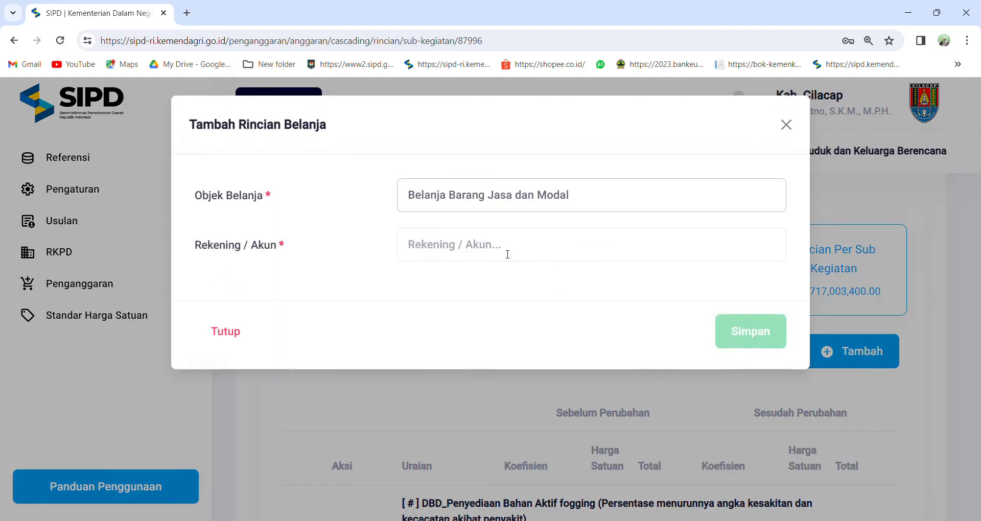
pyautogui.click(507, 254)
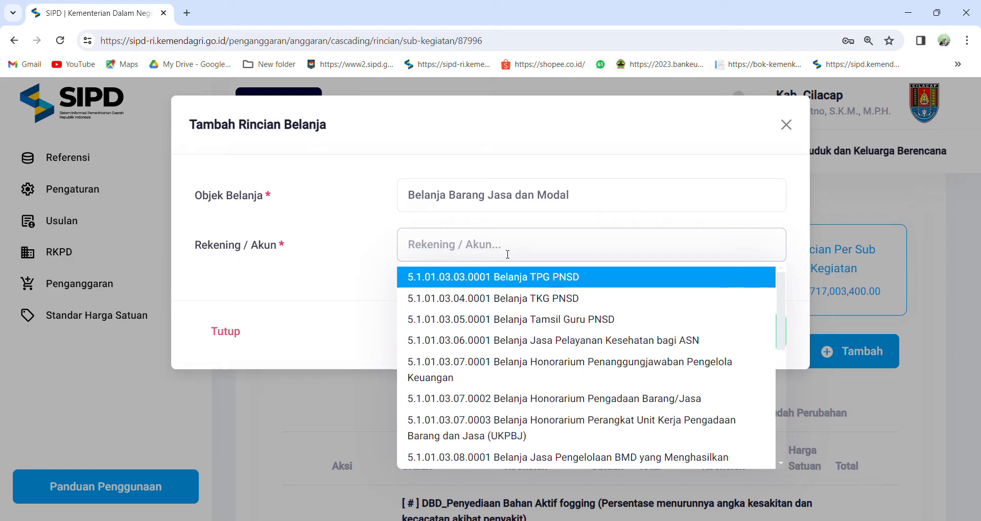
pyautogui.write('tenaa')
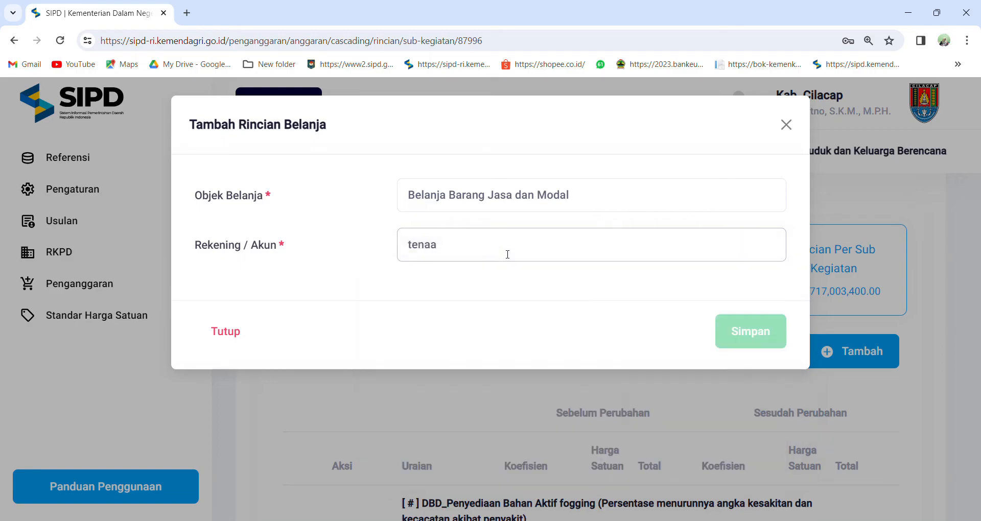
pyautogui.press('BackSpace')
pyautogui.write('ga labor')
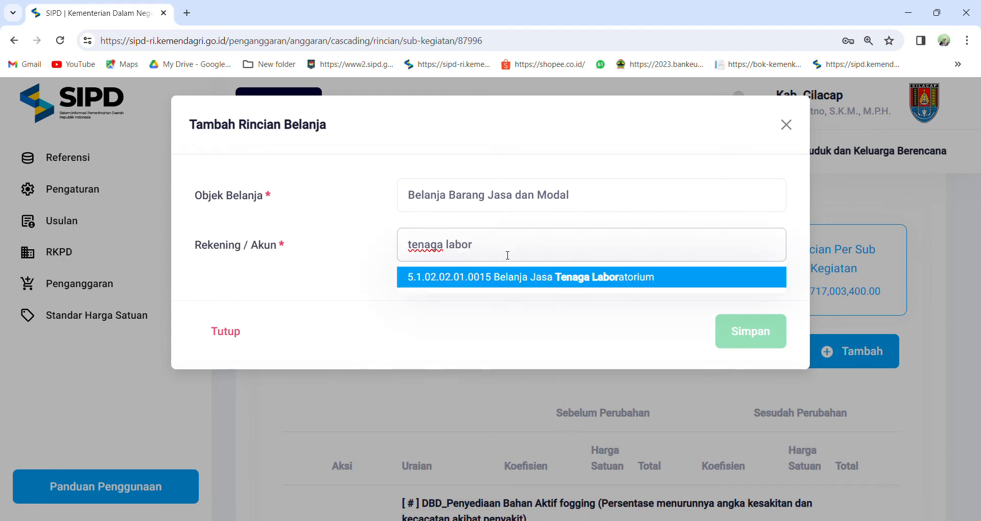
pyautogui.click(509, 278)
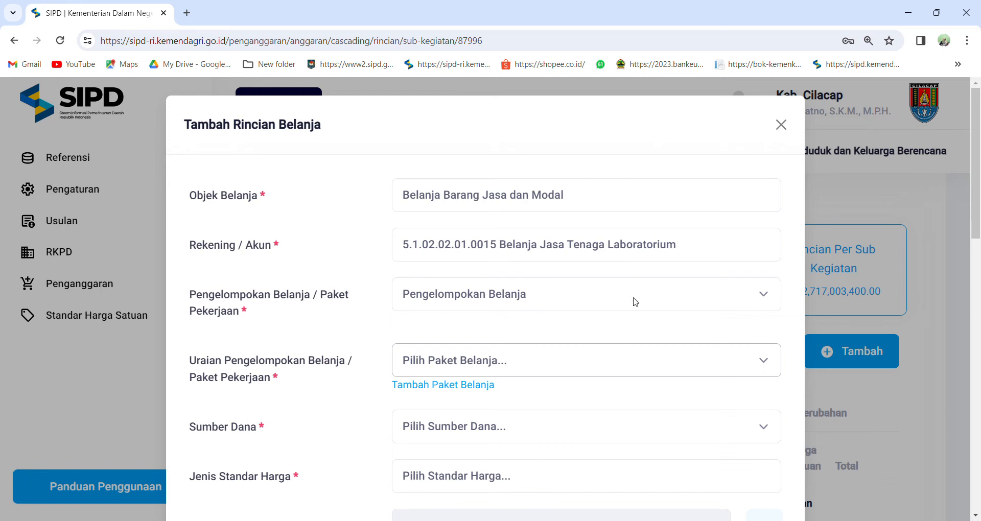
pyautogui.click(848, 401)
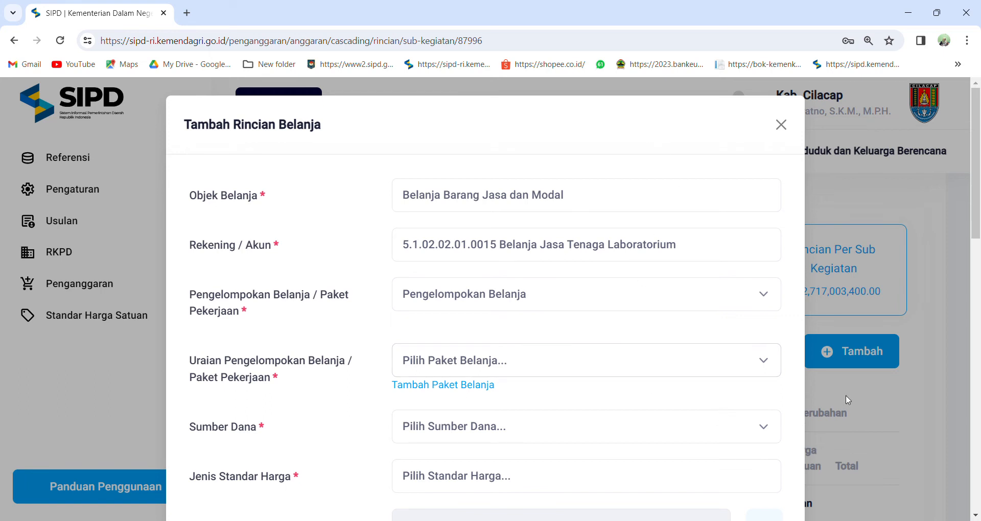
# Find the Biaya Pemeriksaan Sampel SHK item by searching "shk" and delete it, accepting the responsibility statement.
pyautogui.scroll(-10, 740, 349)
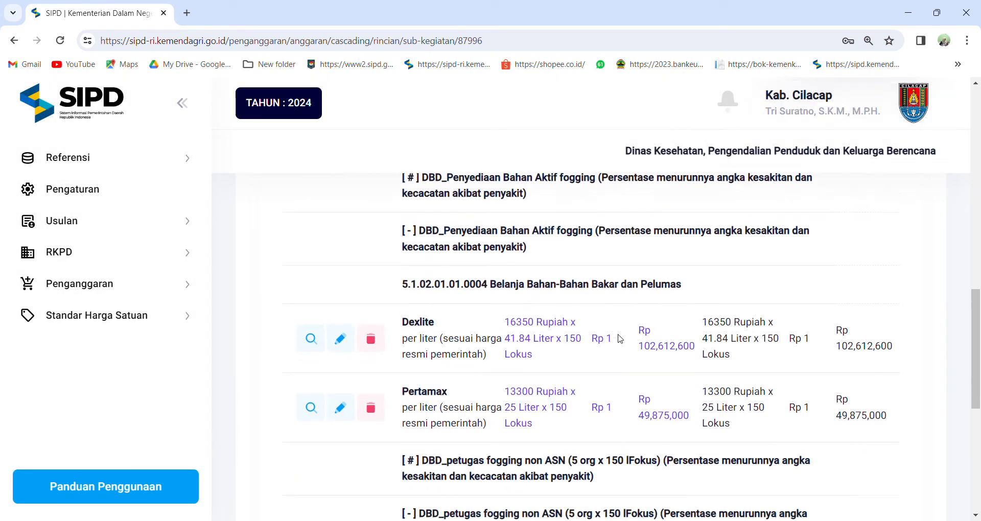
pyautogui.scroll(-4, 620, 339)
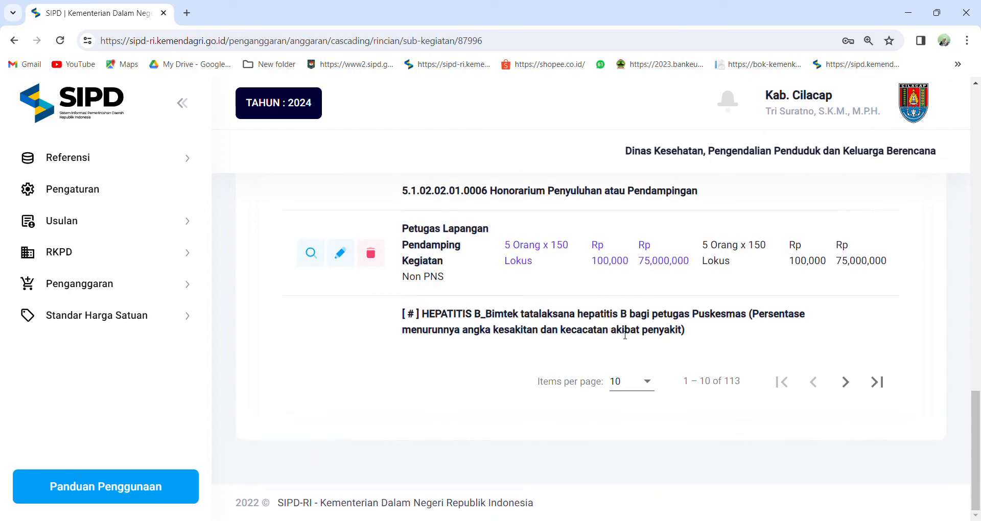
pyautogui.click(845, 383)
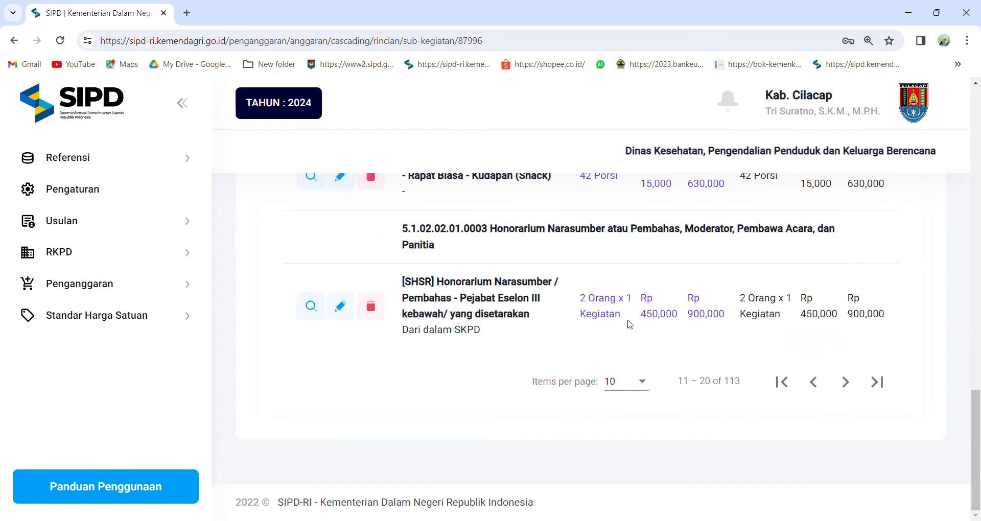
pyautogui.scroll(5, 623, 319)
pyautogui.scroll(10, 619, 317)
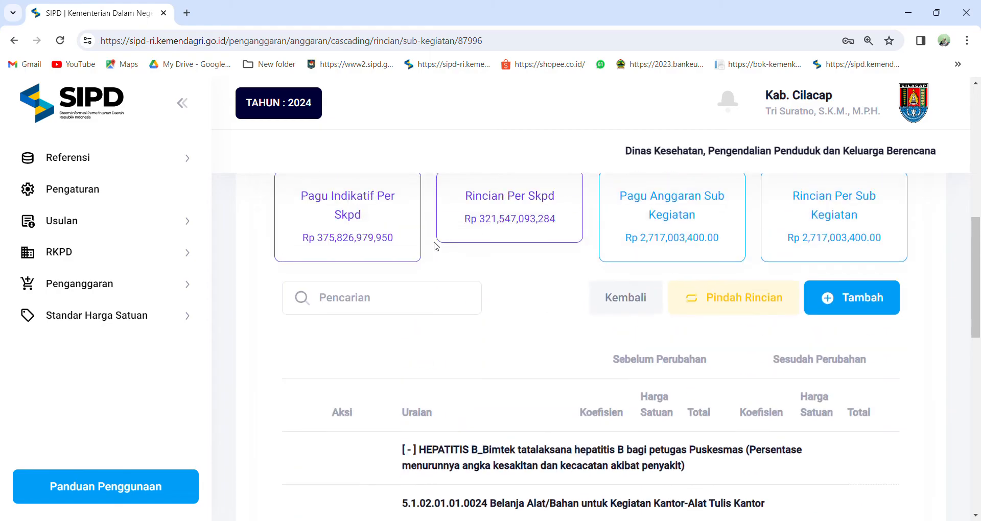
pyautogui.click(421, 305)
pyautogui.write('shk')
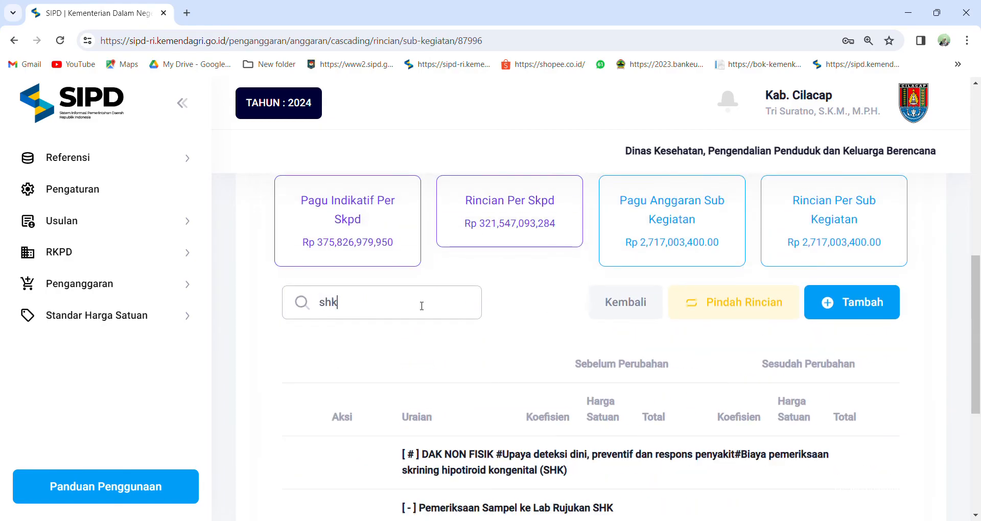
pyautogui.scroll(-4, 462, 283)
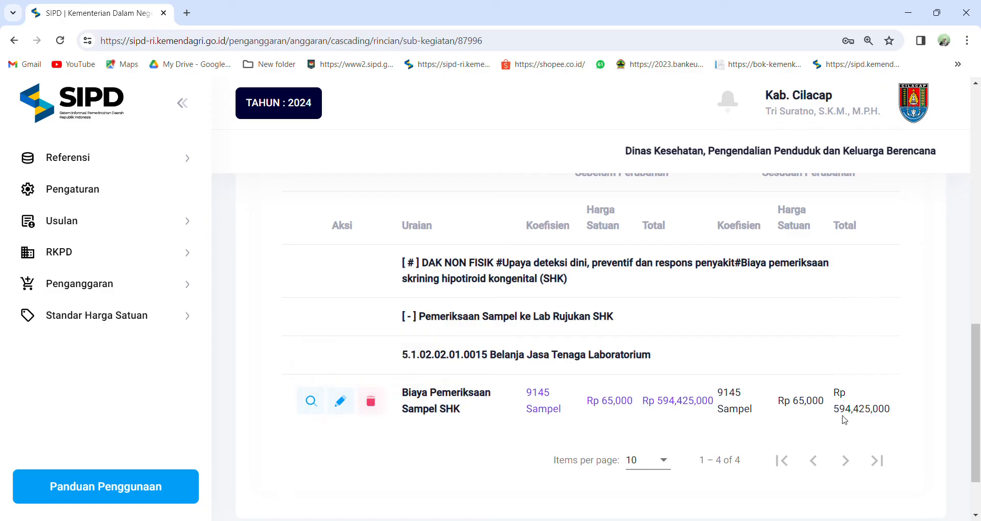
pyautogui.click(371, 407)
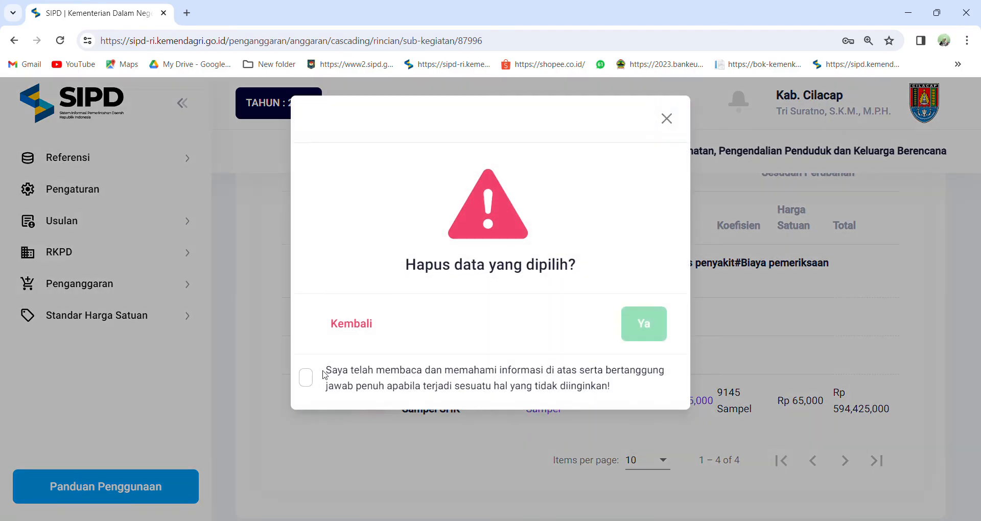
pyautogui.click(306, 378)
pyautogui.click(646, 326)
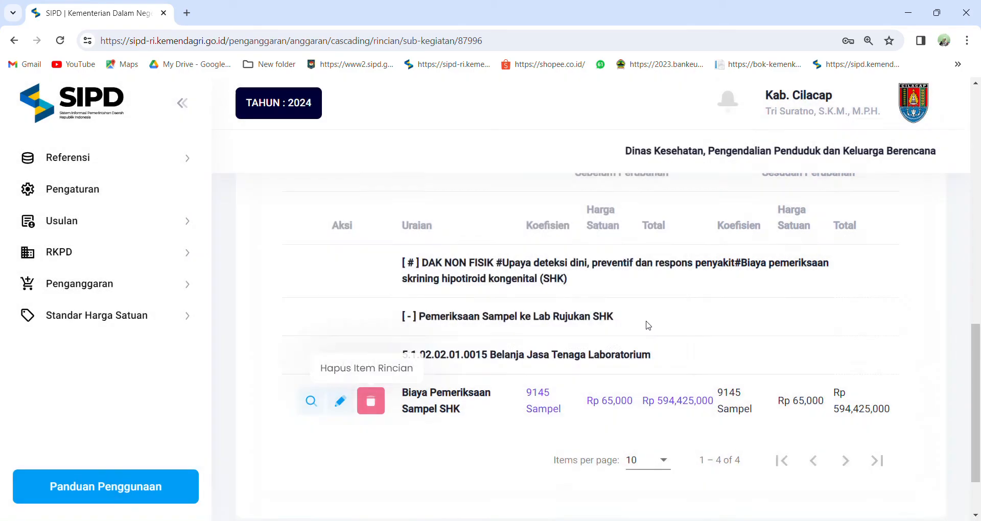
pyautogui.scroll(5, 681, 333)
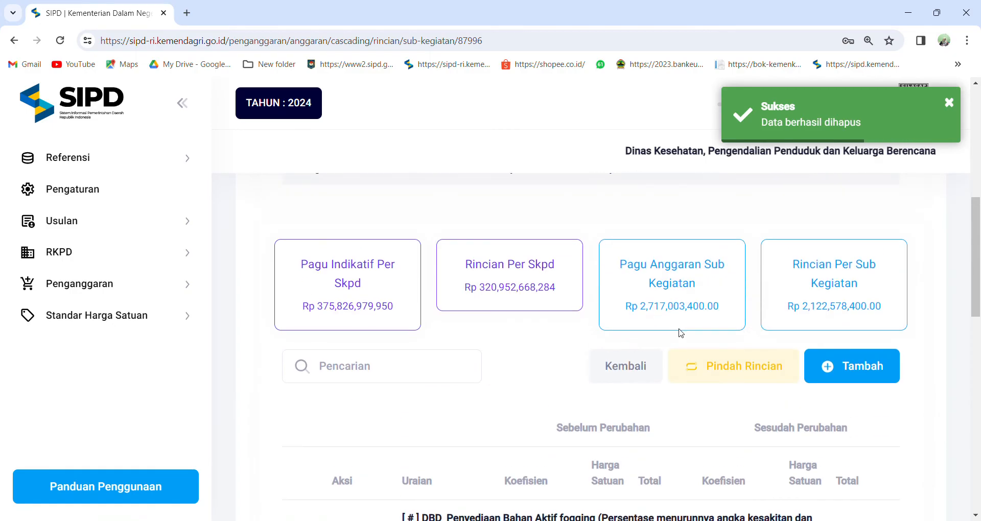
pyautogui.click(860, 367)
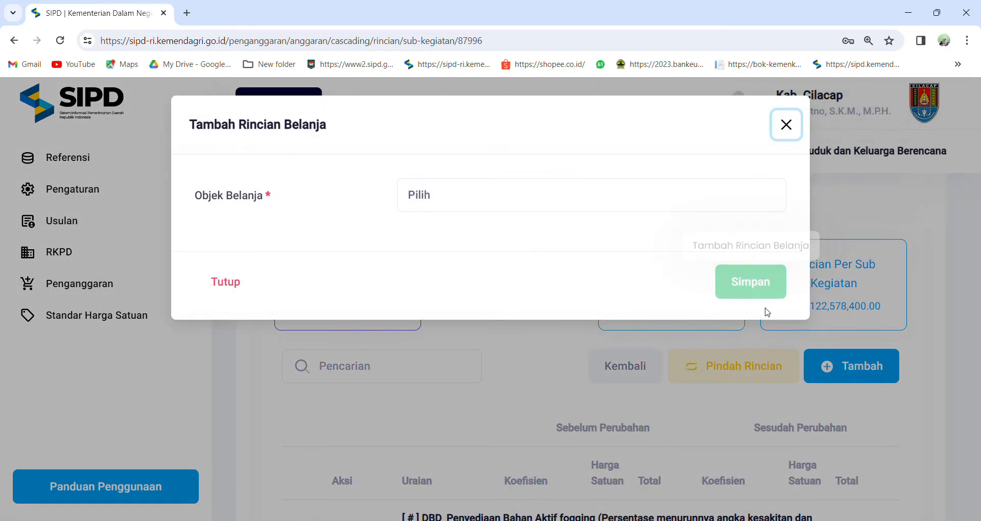
pyautogui.click(941, 342)
# Search the expenditure items for "shk" and examine the DAK NON FISIK group heading for the skrining hipotiroid kongenital (SHK) examination costs.
pyautogui.scroll(-5, 913, 377)
pyautogui.scroll(-8, 912, 378)
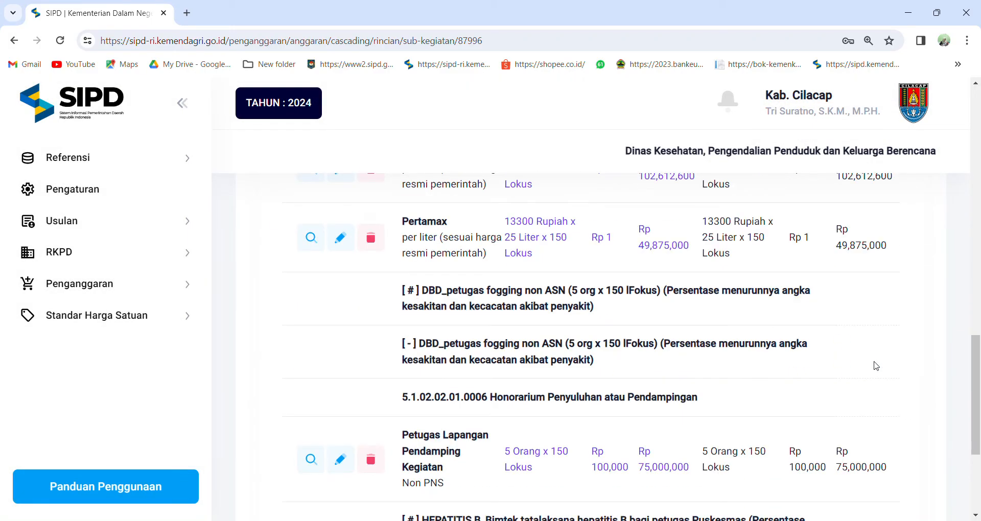
pyautogui.click(844, 382)
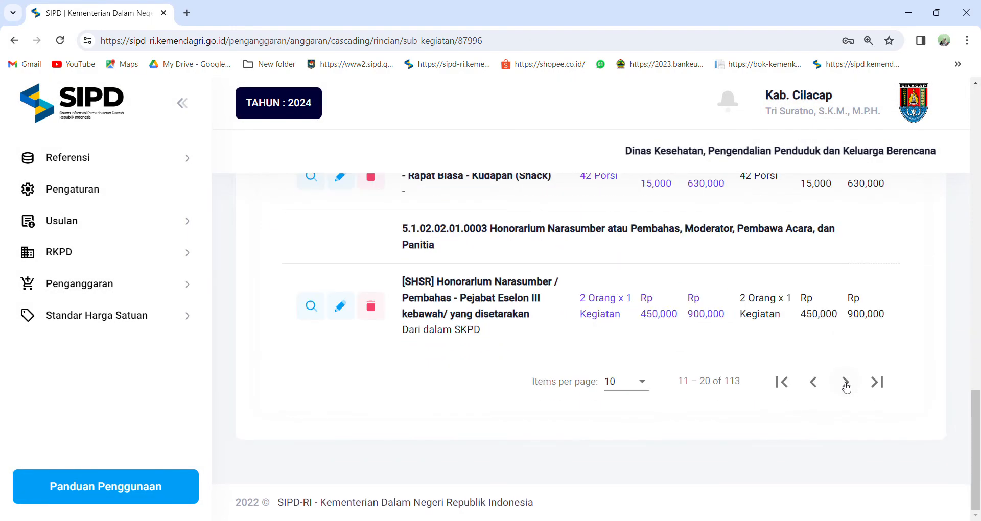
pyautogui.scroll(7, 452, 309)
pyautogui.scroll(6, 408, 322)
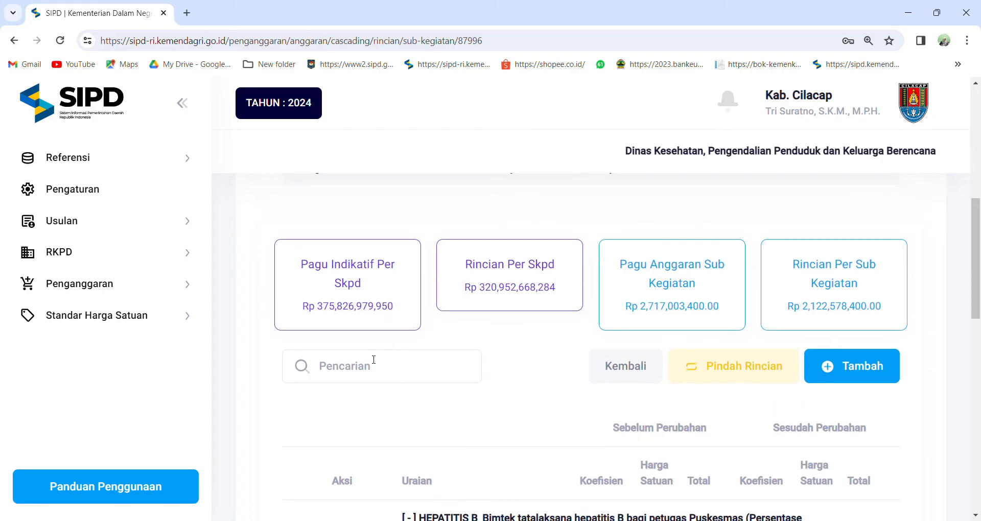
pyautogui.click(364, 374)
pyautogui.write('shk')
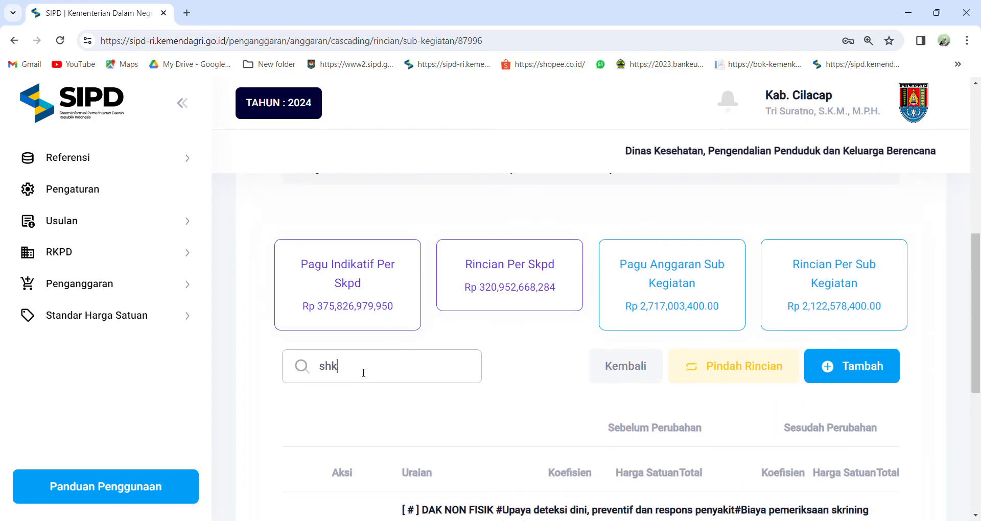
pyautogui.scroll(-5, 376, 309)
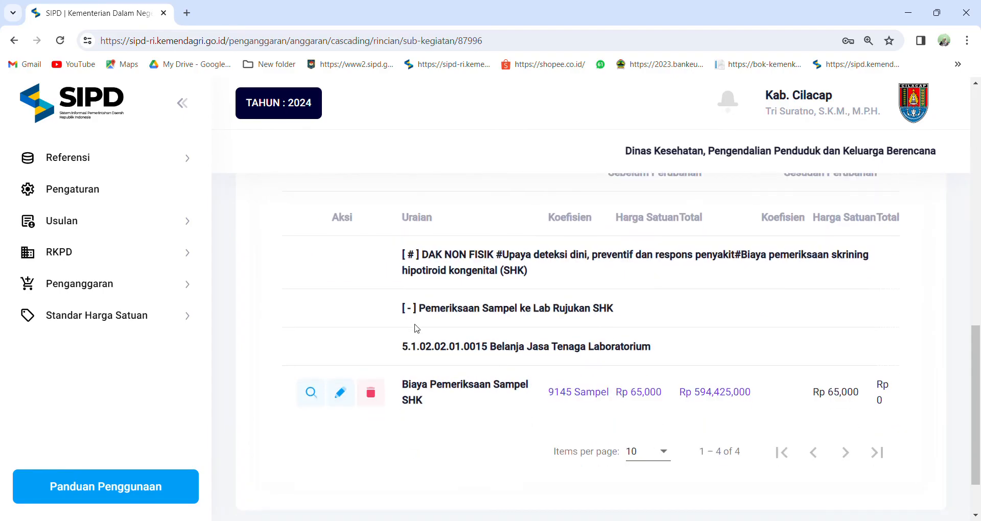
pyautogui.moveTo(396, 254); pyautogui.dragTo(536, 276)
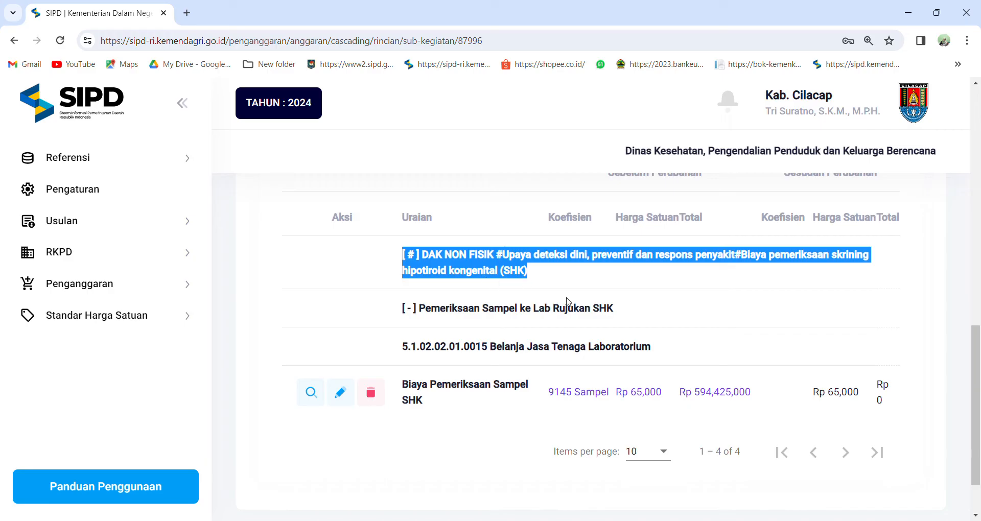
# Clear the "shk" search to list all of the sub-activity's expenditure items.
pyautogui.scroll(3, 567, 301)
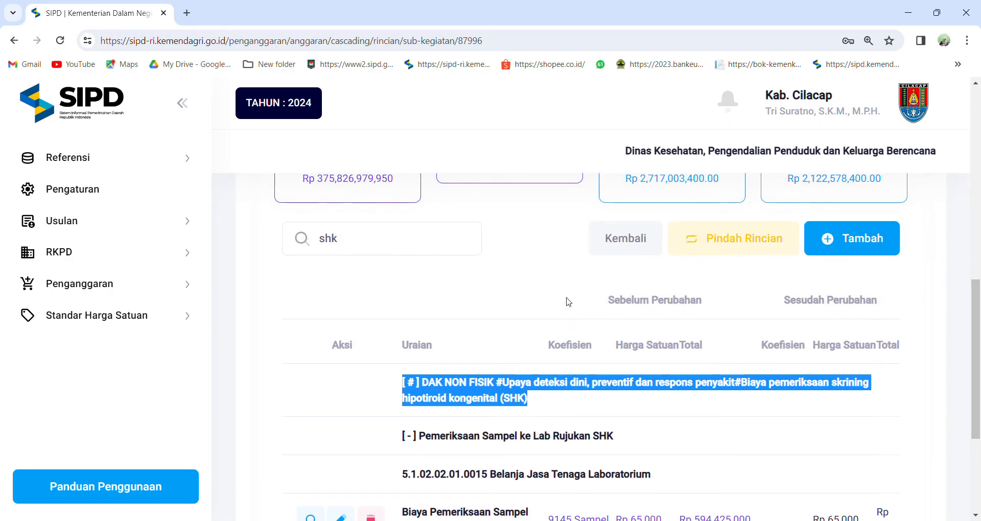
pyautogui.click(399, 244)
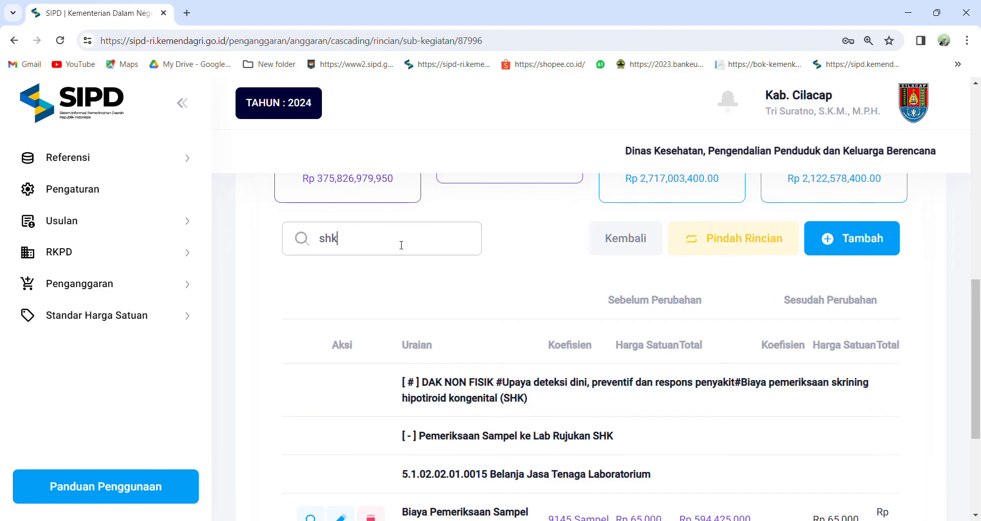
pyautogui.press('BackSpace')
pyautogui.press('BackSpace')
pyautogui.press('BackSpace')
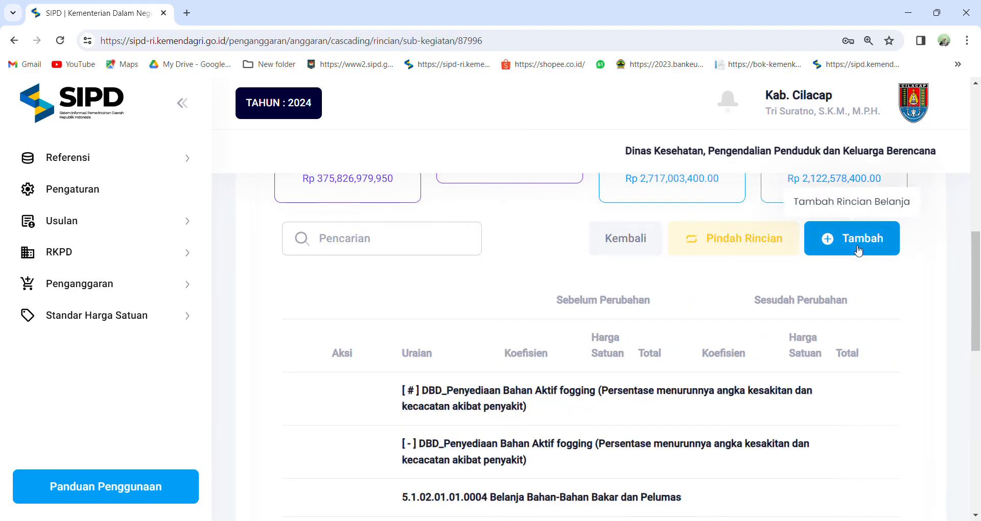
# Start a new Belanja Barang Jasa dan Modal item with account 5.1.02.02.01.0015 Belanja Jasa Tenaga Laboratorium, using Pengelompokan Belanja and the DAK NON FISIK early-detection group.
pyautogui.click(817, 240)
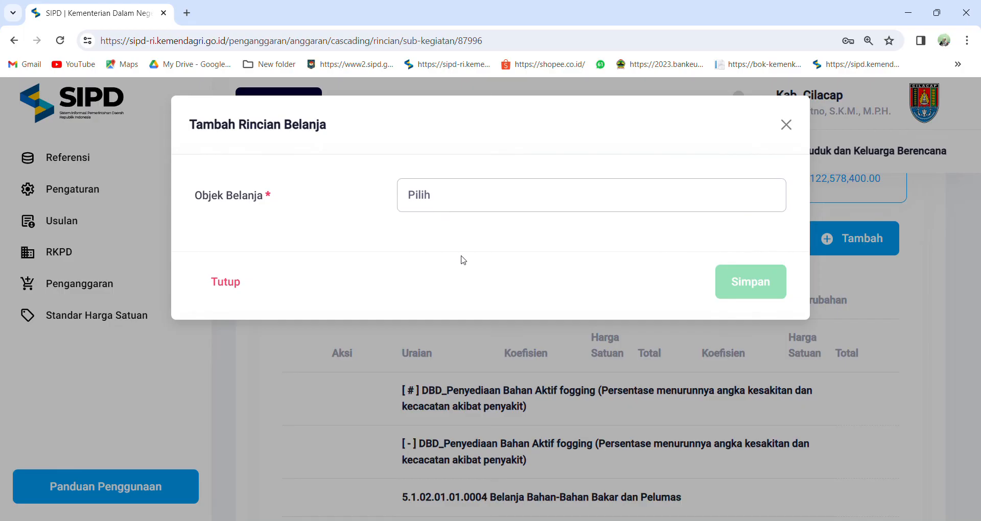
pyautogui.click(510, 254)
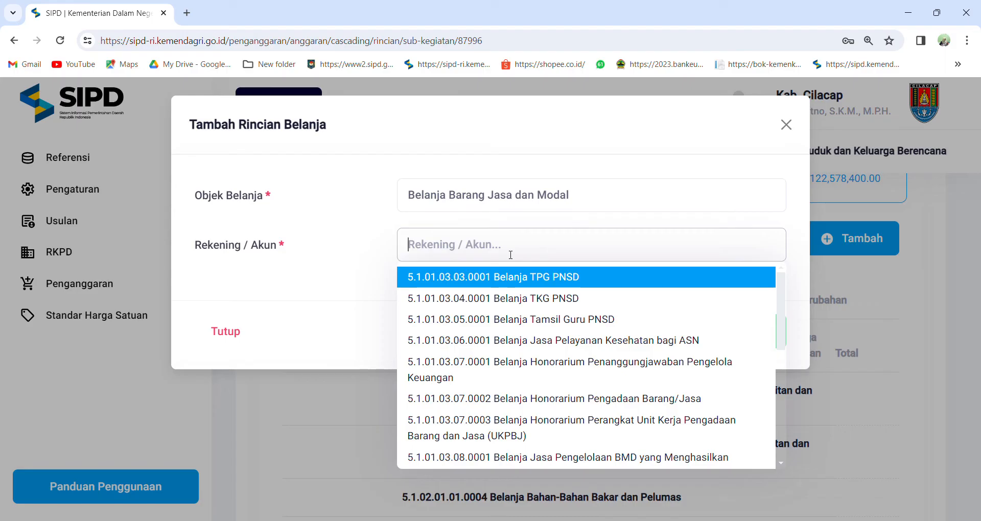
pyautogui.write('tenaga')
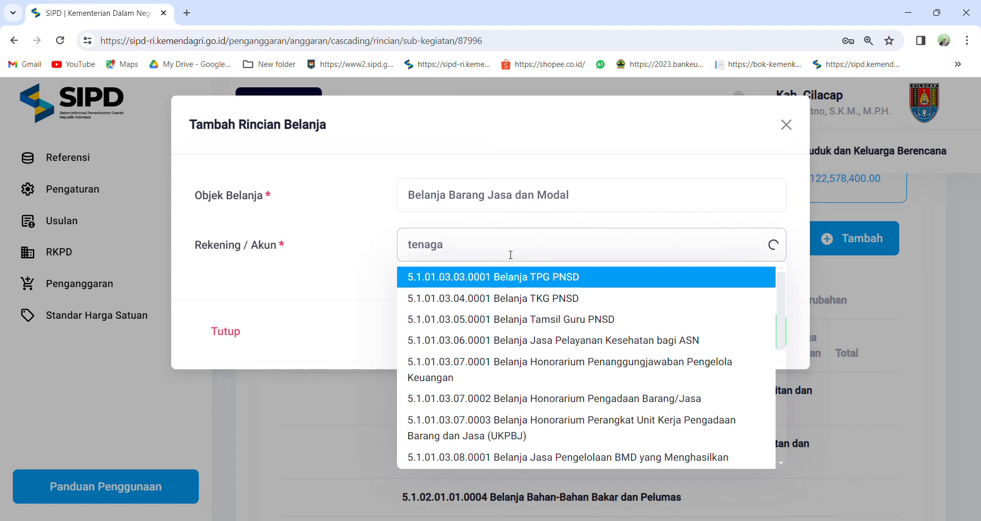
pyautogui.write(' lab')
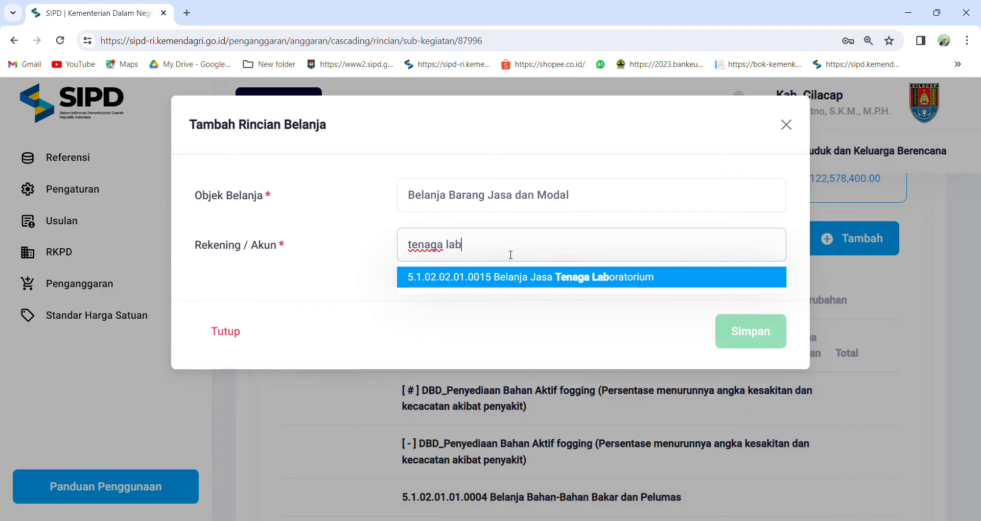
pyautogui.click(537, 280)
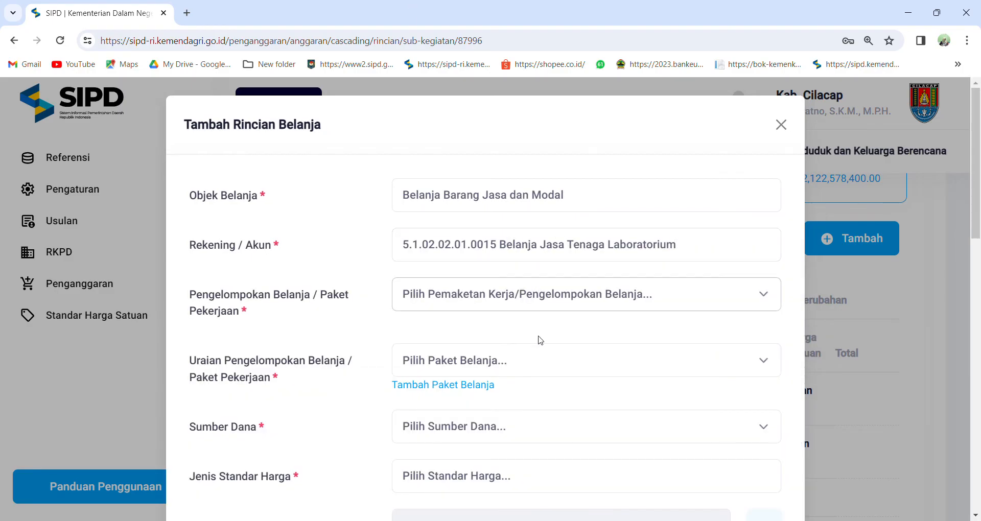
pyautogui.click(538, 363)
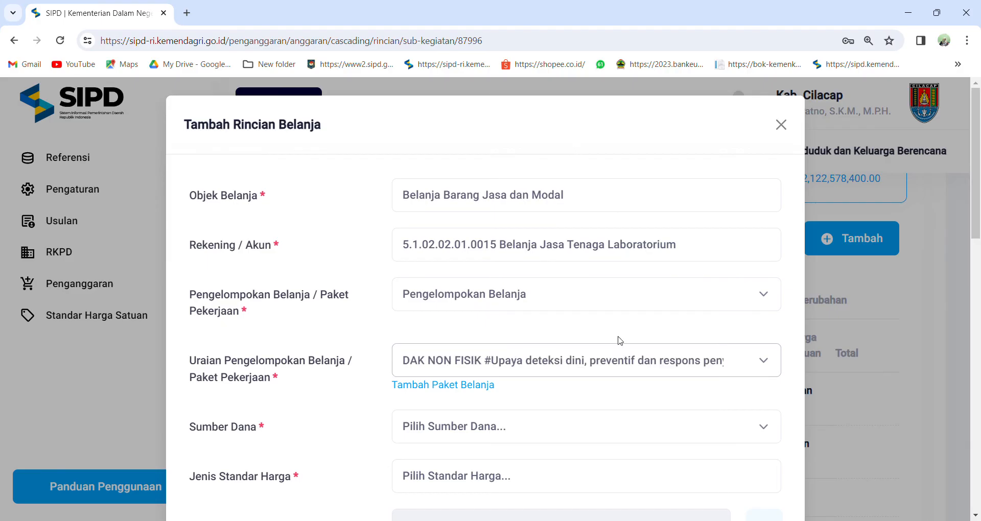
pyautogui.scroll(-1, 572, 364)
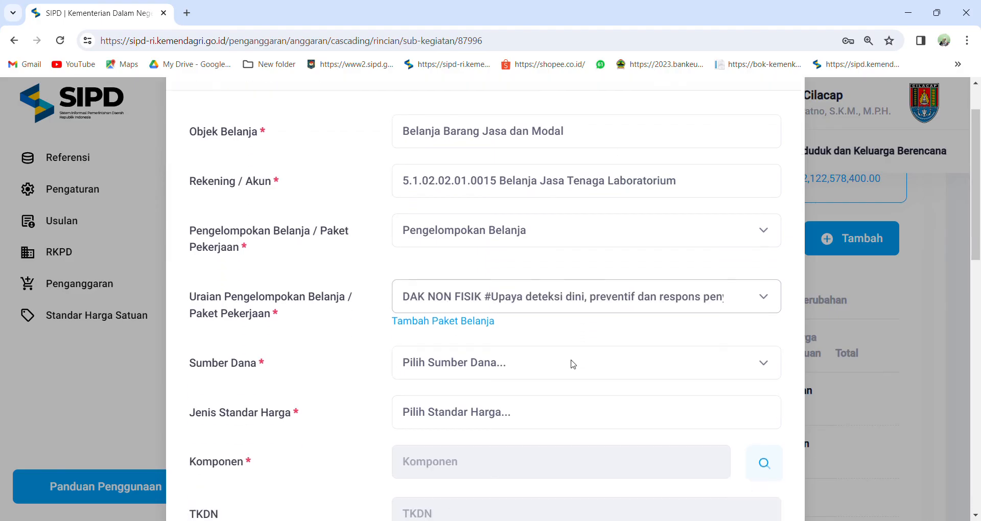
pyautogui.click(471, 327)
pyautogui.click(466, 200)
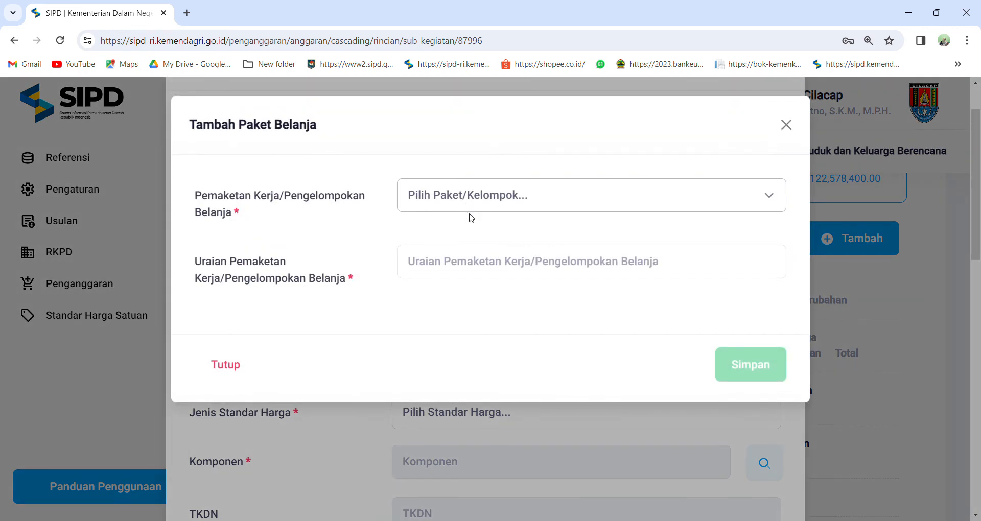
pyautogui.click(481, 261)
pyautogui.click(478, 270)
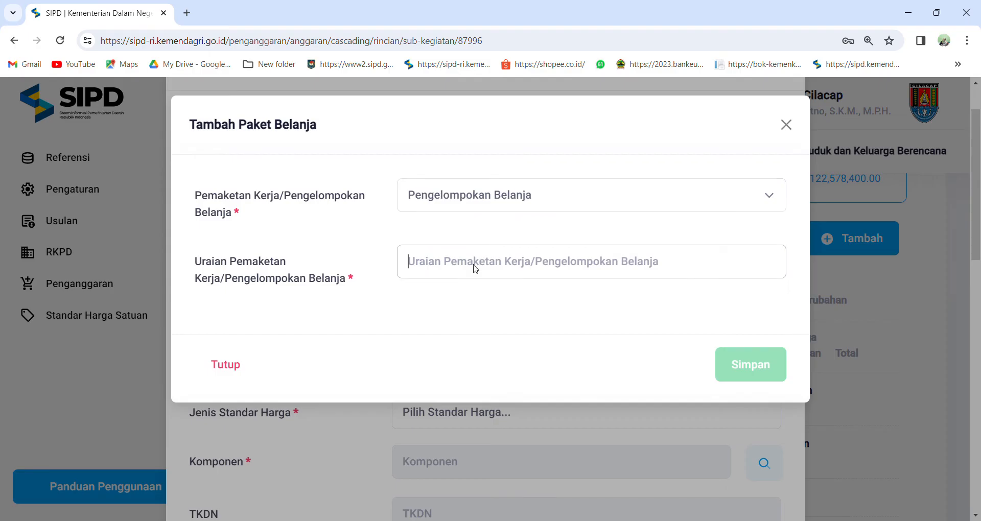
pyautogui.hotkey('ctrl', 'v')
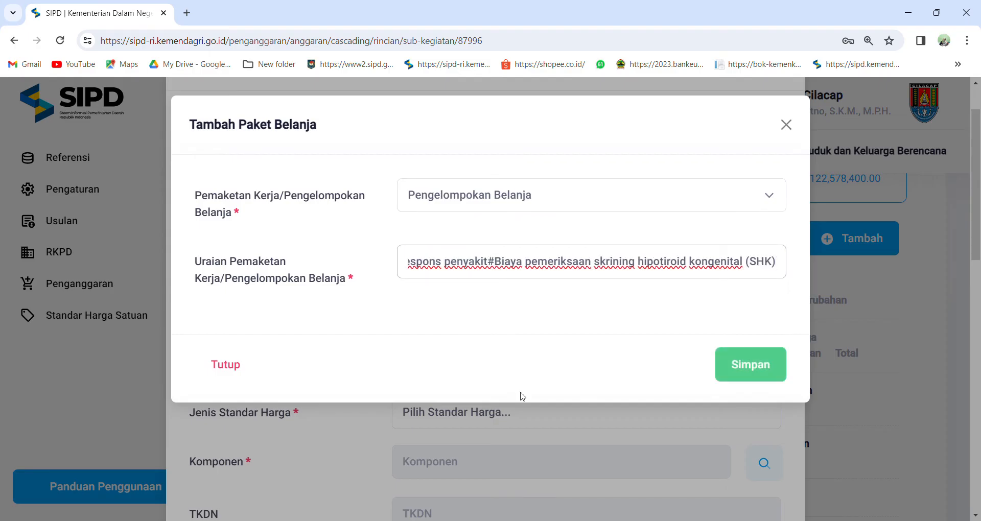
pyautogui.moveTo(790, 267); pyautogui.dragTo(356, 278)
pyautogui.press('BackSpace')
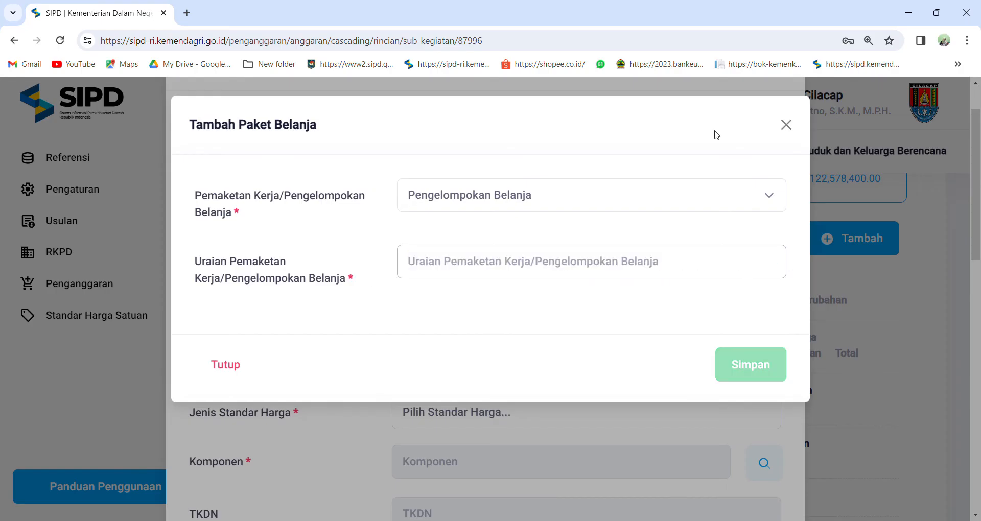
pyautogui.click(786, 124)
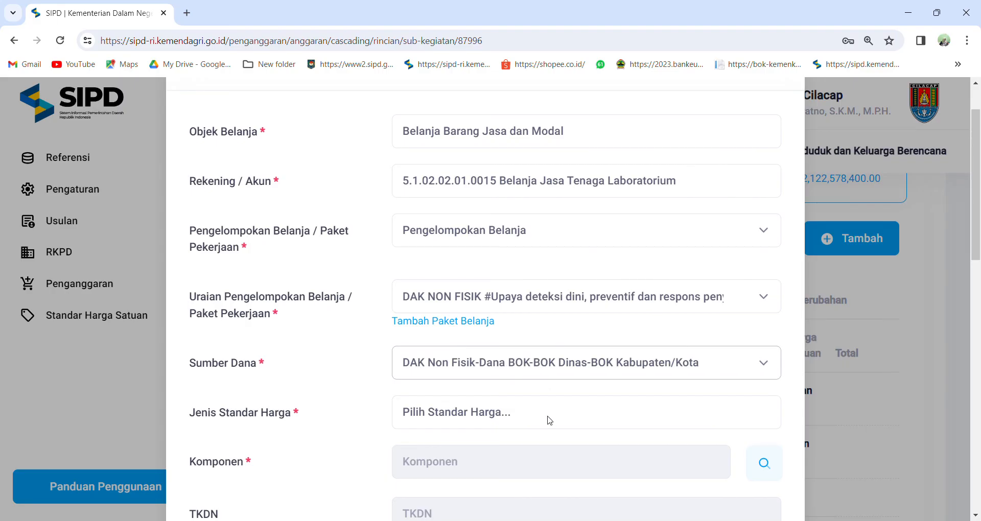
# Set the standard price type to SBU and choose the component Jasa Pemeriksaan SHK by searching for "shk".
pyautogui.scroll(-2, 547, 416)
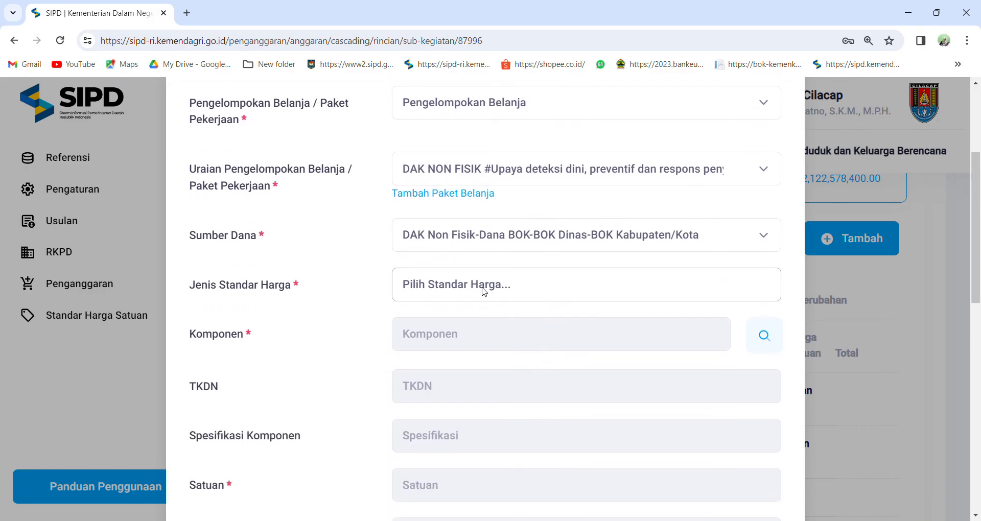
pyautogui.click(483, 340)
pyautogui.click(767, 342)
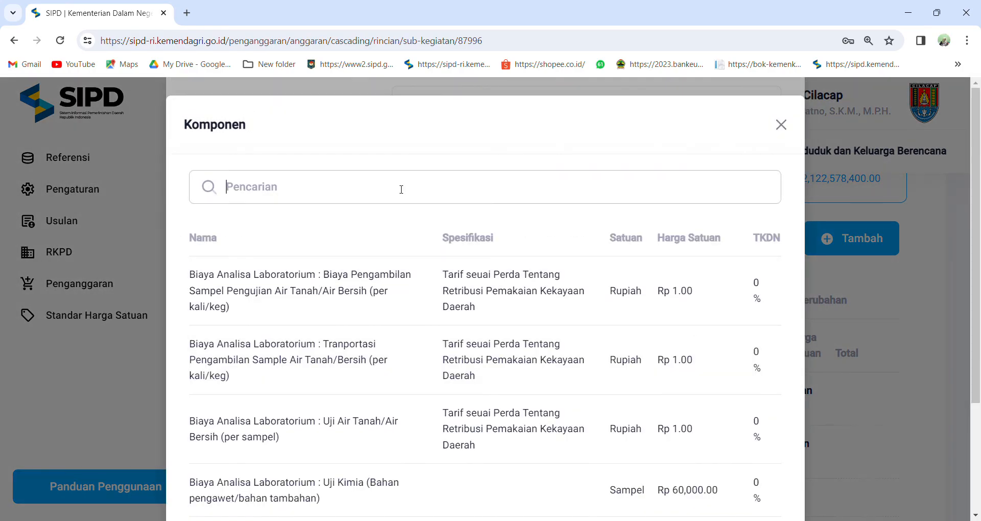
pyautogui.write('shk')
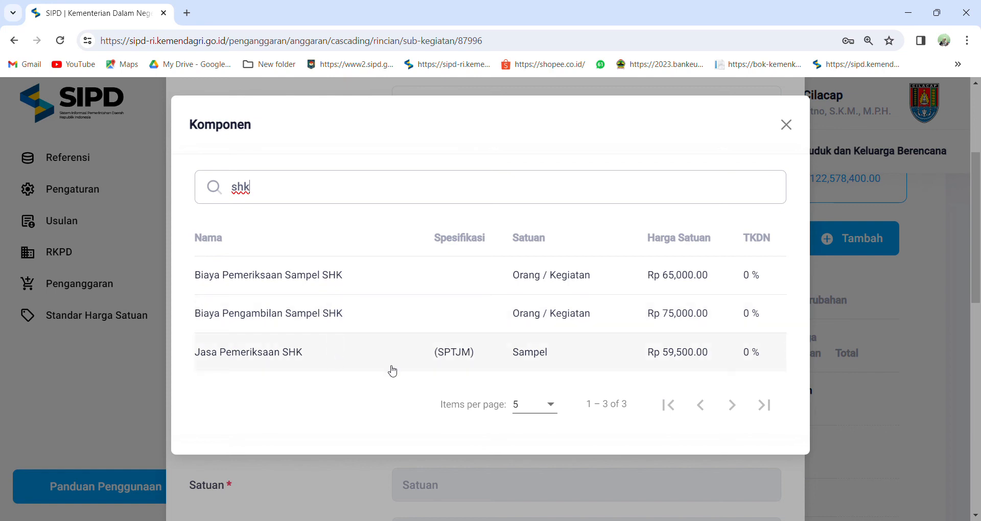
pyautogui.click(444, 357)
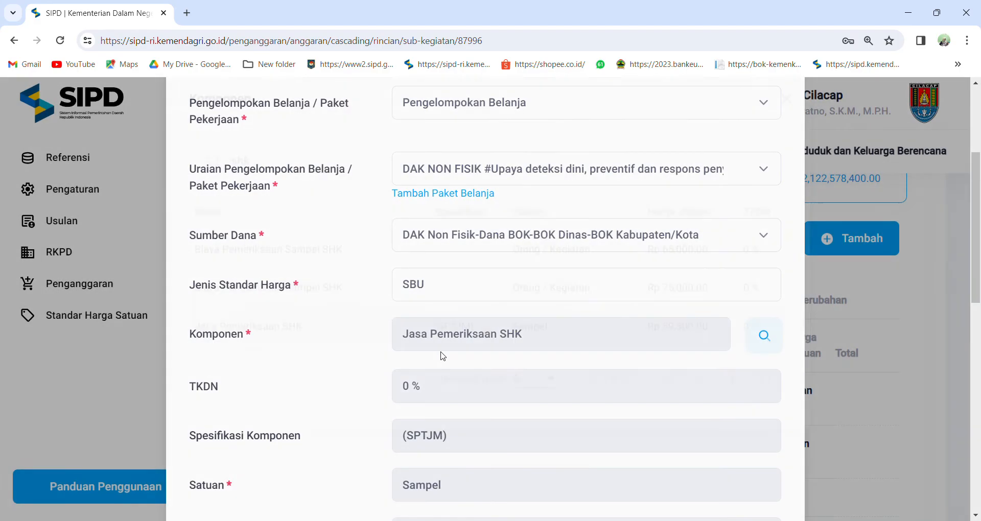
# Add the Keterangan "Biaya Pemeriksaan SHK bagi Bayi Baru Lahir di Laboratorium Rujukan SHK" and select it for the item.
pyautogui.scroll(-5, 446, 322)
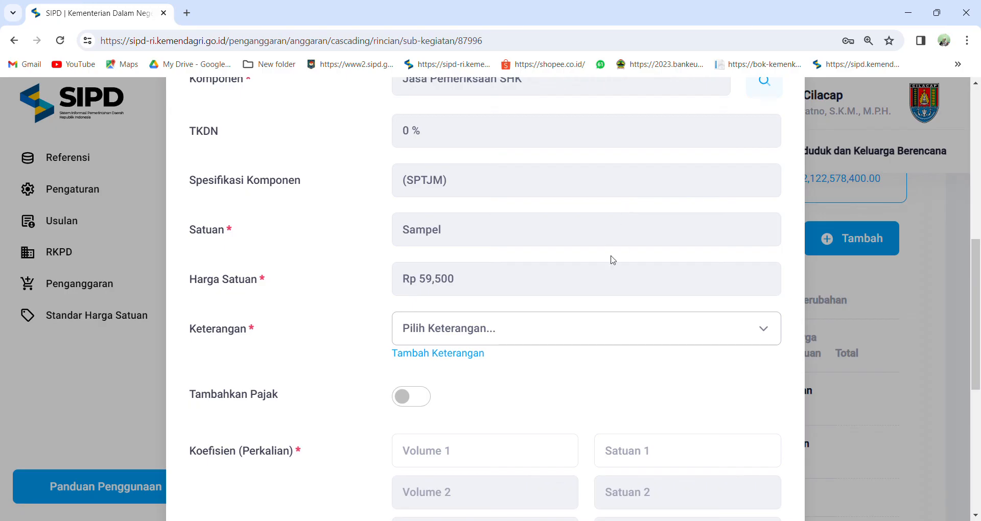
pyautogui.click(468, 354)
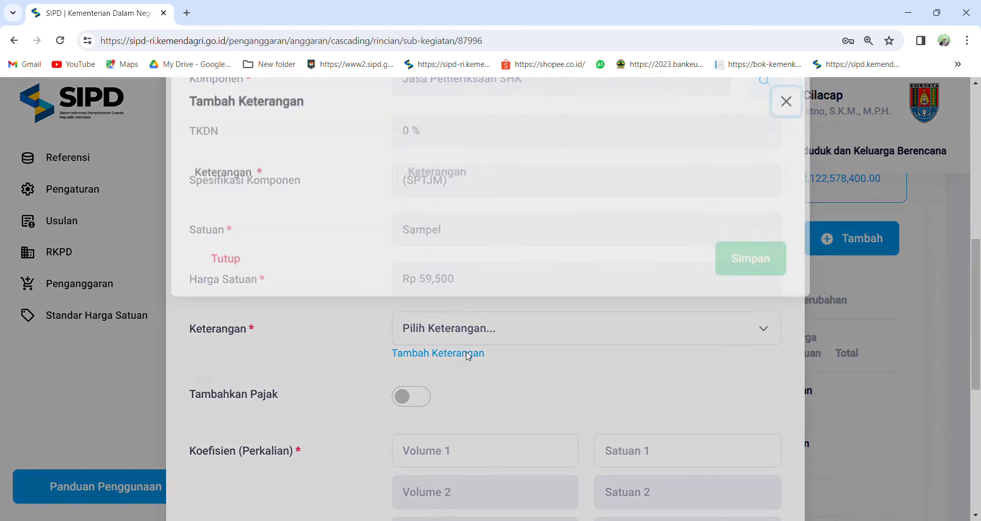
pyautogui.click(466, 199)
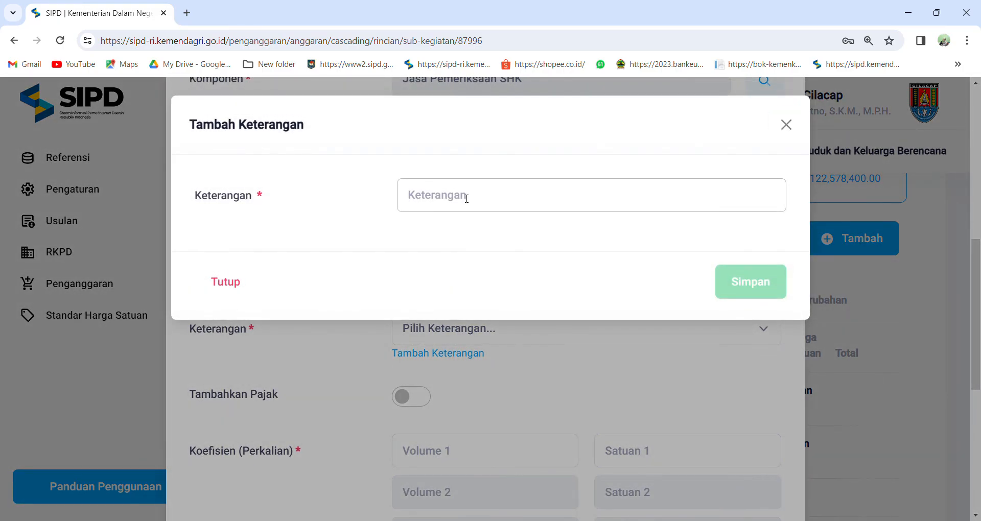
pyautogui.write('Biay')
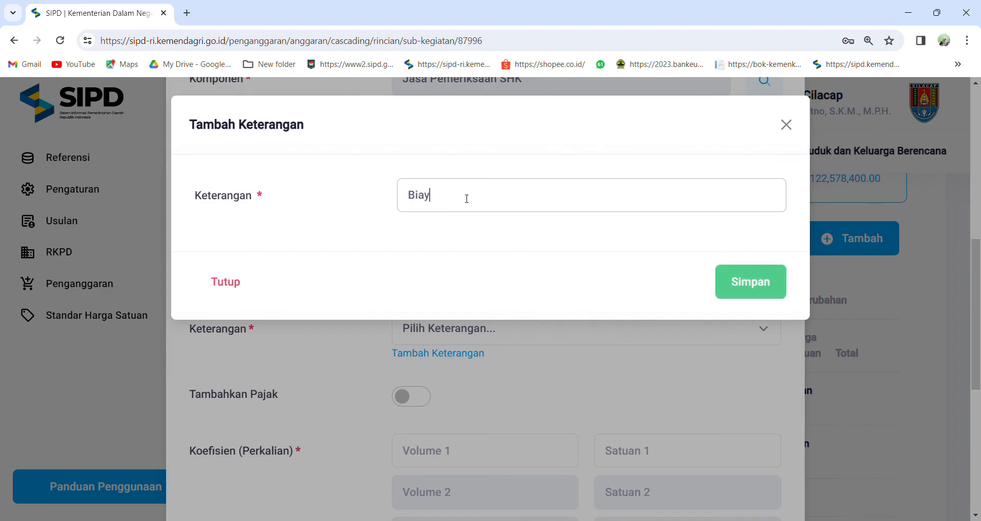
pyautogui.write('a pe')
pyautogui.click(520, 249)
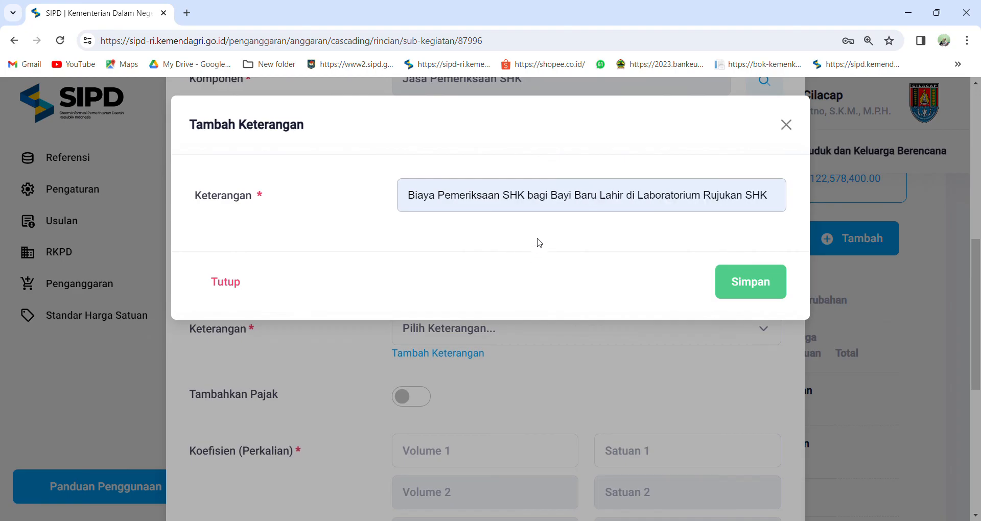
pyautogui.click(539, 236)
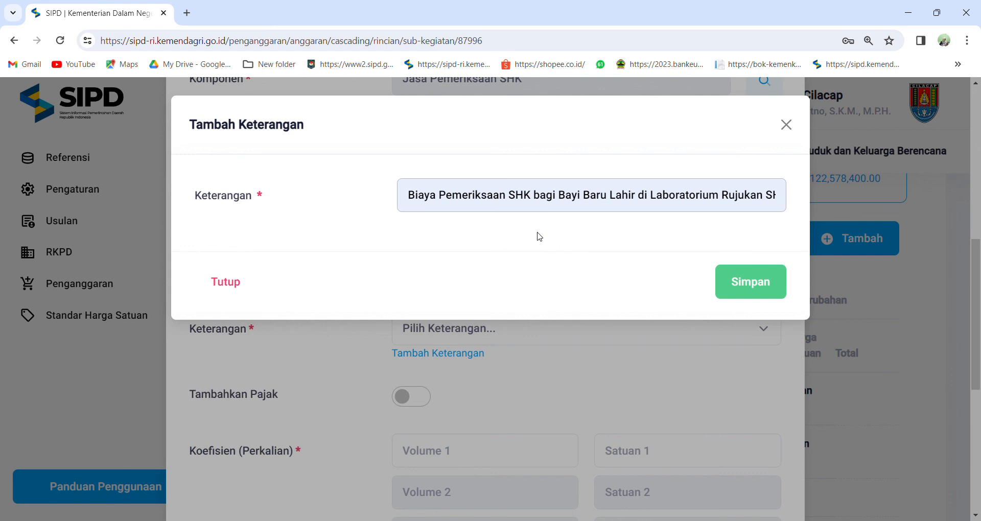
pyautogui.click(749, 282)
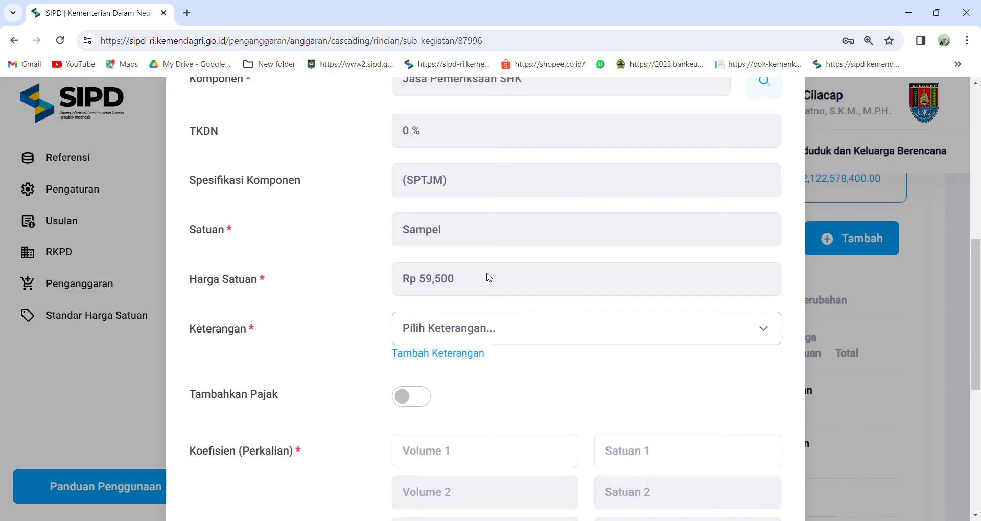
pyautogui.click(470, 216)
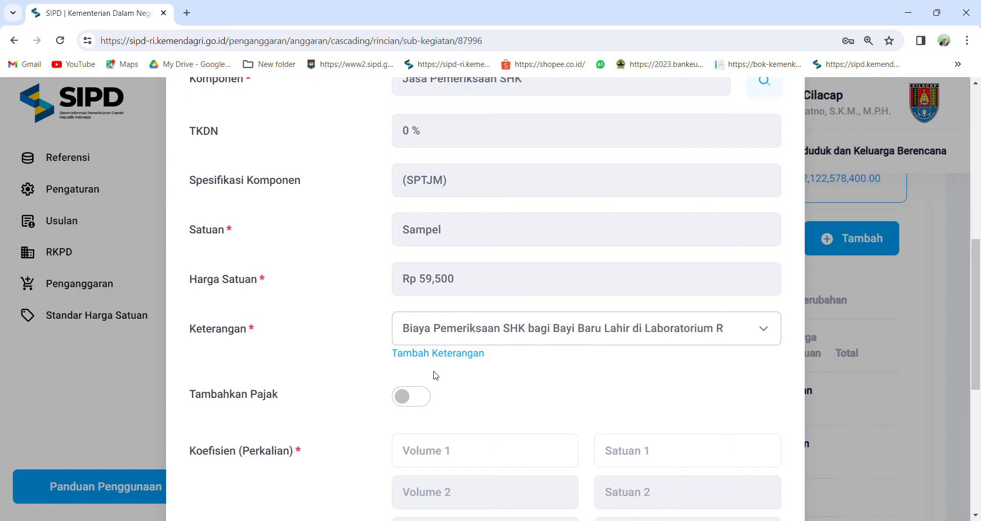
# Set the item's first coefficient to a volume of 10145 with the unit Sampel.
pyautogui.scroll(-3, 429, 383)
pyautogui.click(449, 331)
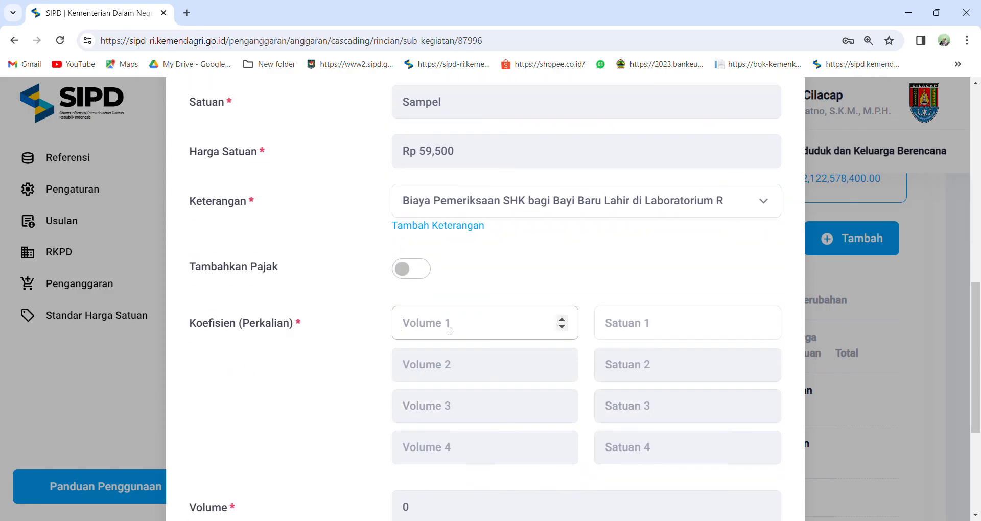
pyautogui.write('10')
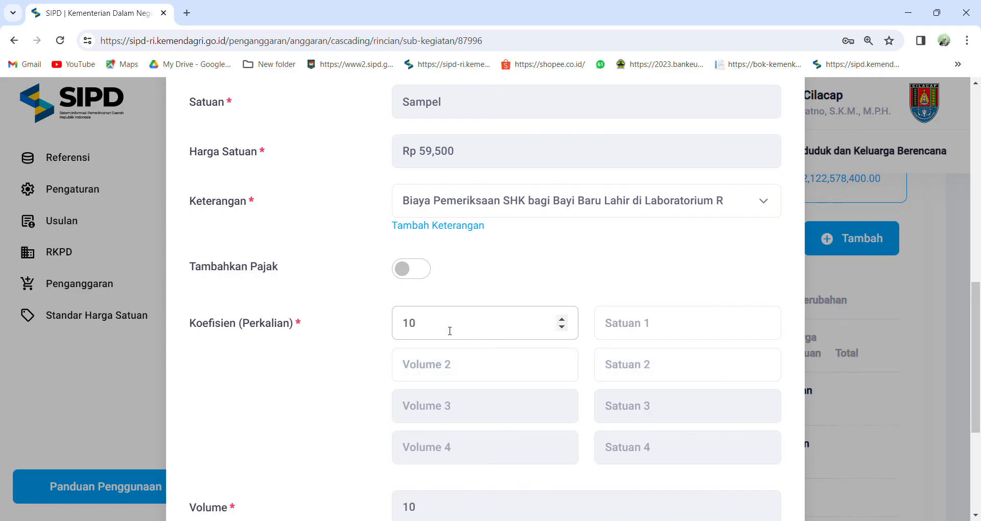
pyautogui.write('145')
pyautogui.click(653, 326)
pyautogui.write('sampel')
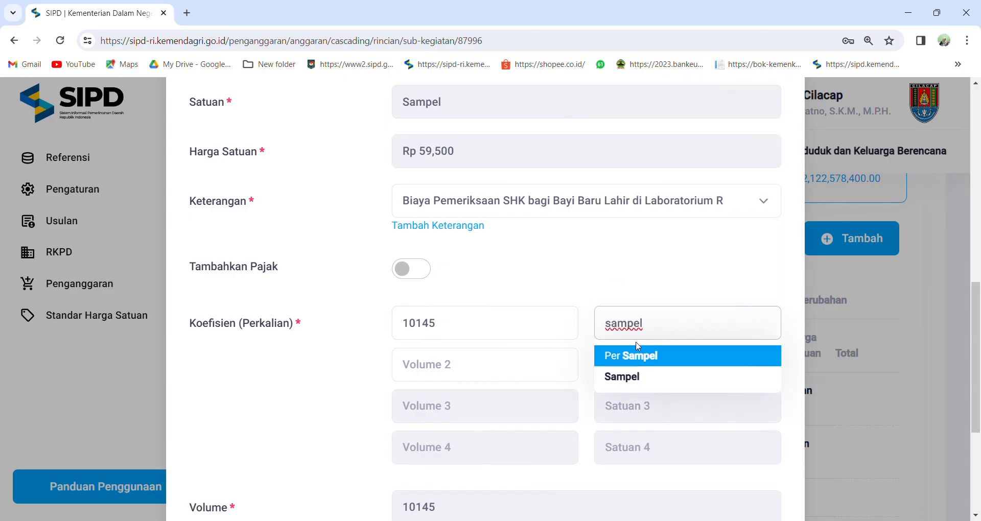
pyautogui.click(629, 376)
pyautogui.scroll(-4, 490, 405)
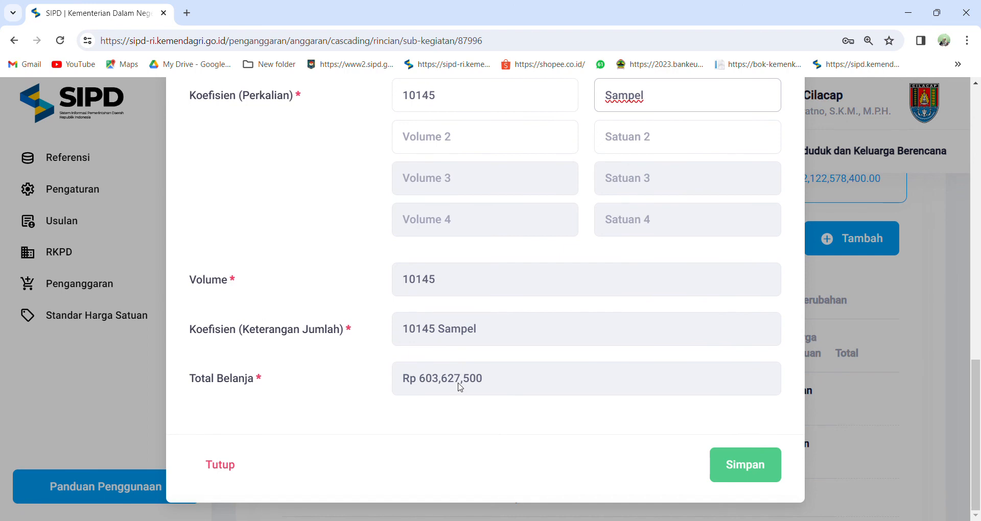
pyautogui.click(434, 97)
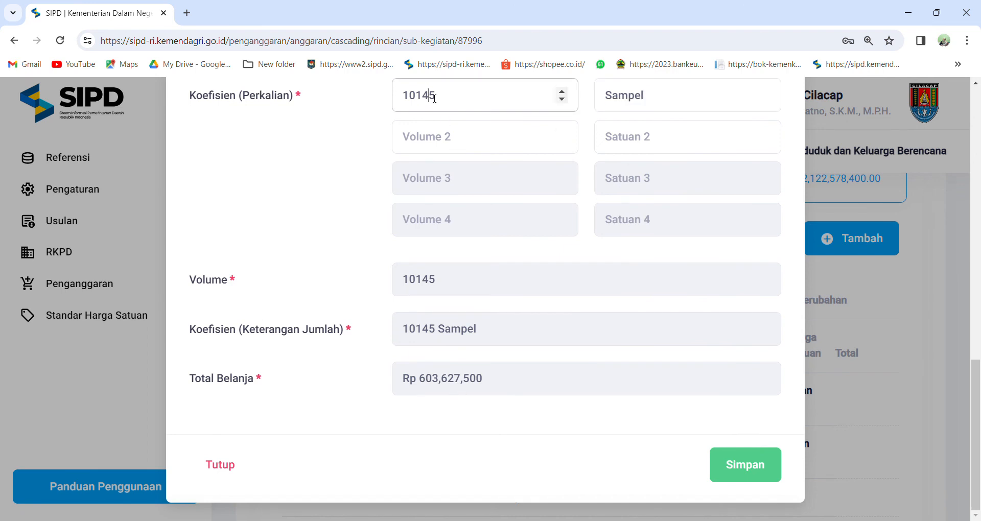
pyautogui.press('BackSpace')
pyautogui.write('0')
pyautogui.press('BackSpace')
pyautogui.write('4')
# Save the new Jasa Pemeriksaan SHK expenditure item and compare Pagu Anggaran Sub Kegiatan with Rincian Per Sub Kegiatan.
pyautogui.click(726, 463)
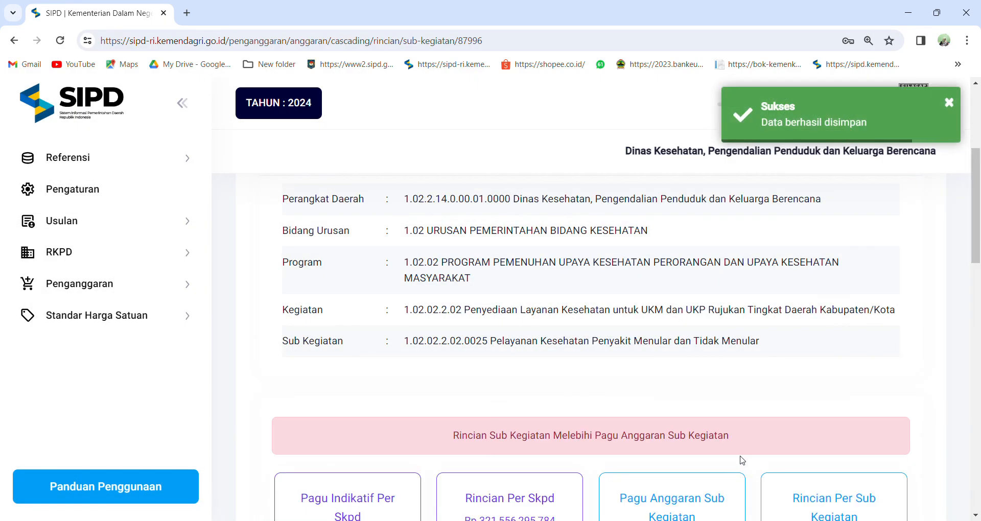
pyautogui.scroll(-3, 737, 442)
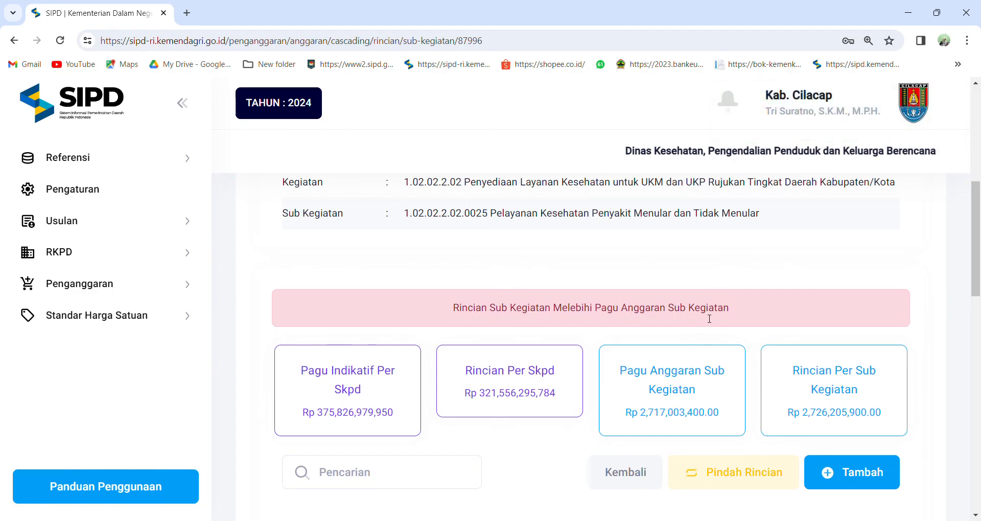
pyautogui.scroll(-5, 427, 444)
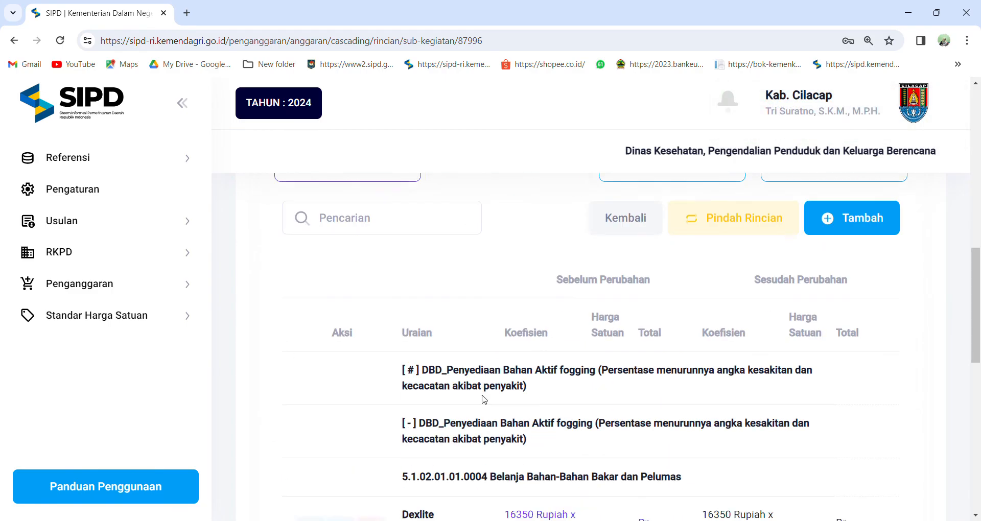
pyautogui.scroll(4, 489, 395)
pyautogui.scroll(1, 489, 395)
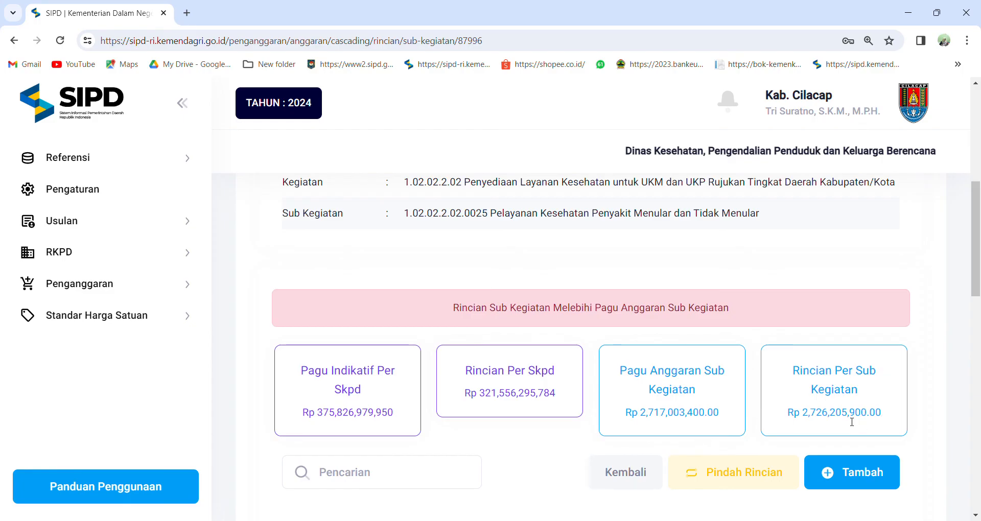
pyautogui.scroll(-3, 839, 415)
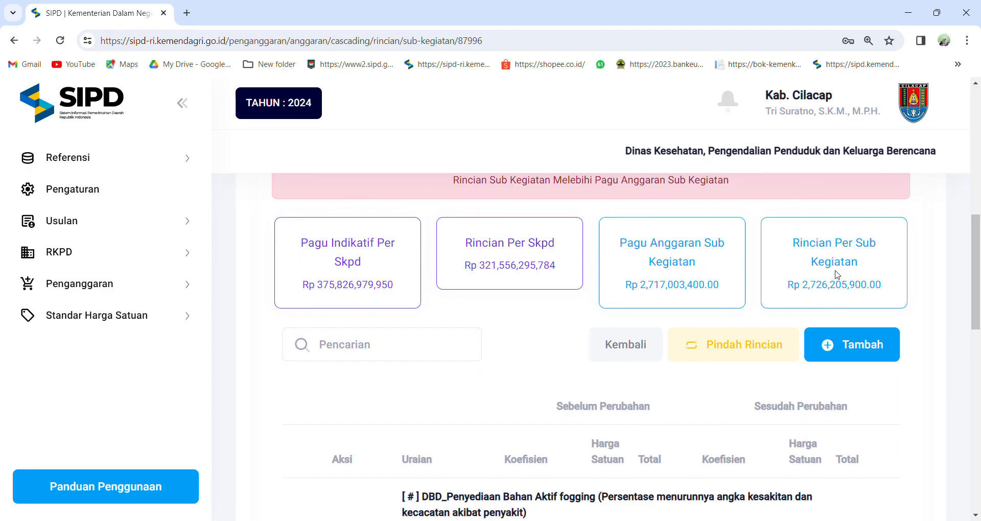
pyautogui.scroll(-13, 844, 276)
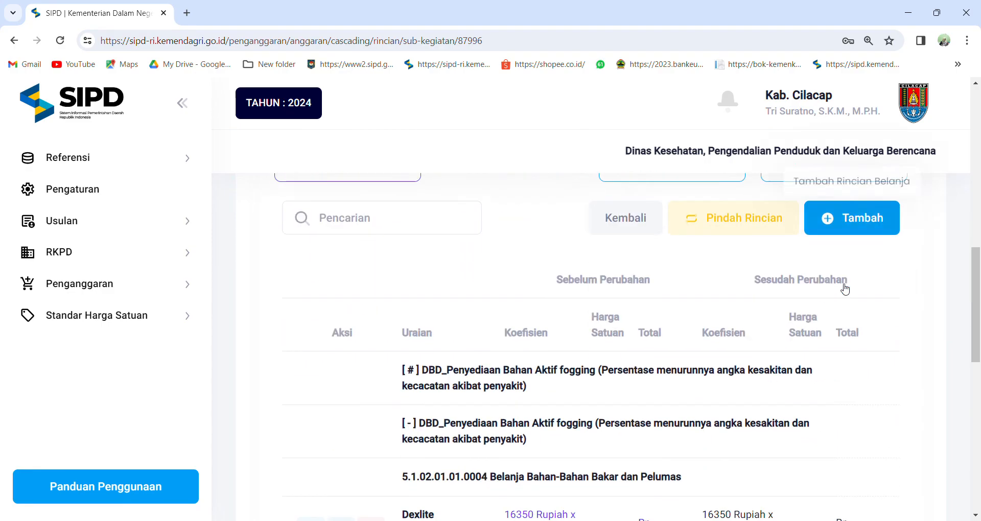
# Review the sub-activity's expenditure items, comparing coefficients, unit prices and totals under Sebelum Perubahan and Sesudah Perubahan.
pyautogui.scroll(-2, 840, 289)
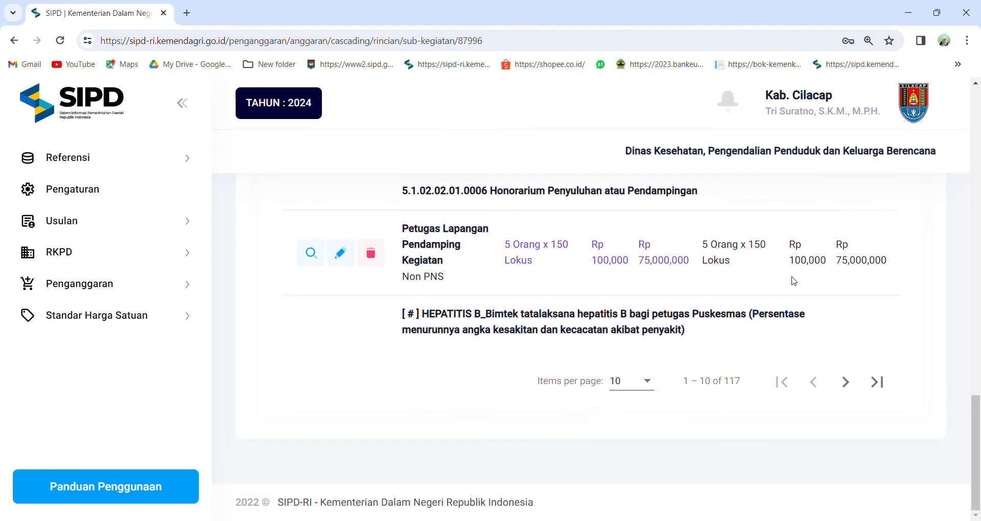
pyautogui.scroll(3, 774, 308)
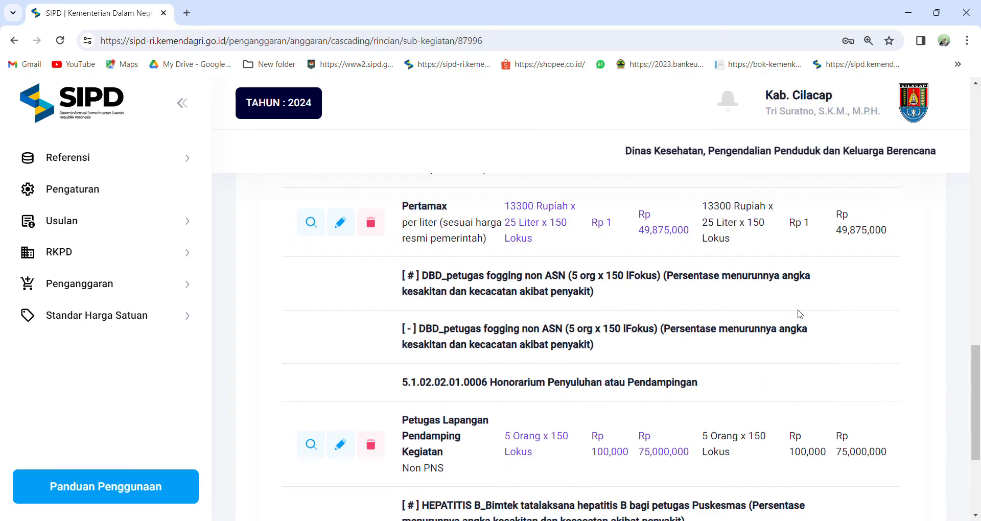
pyautogui.scroll(-1, 783, 311)
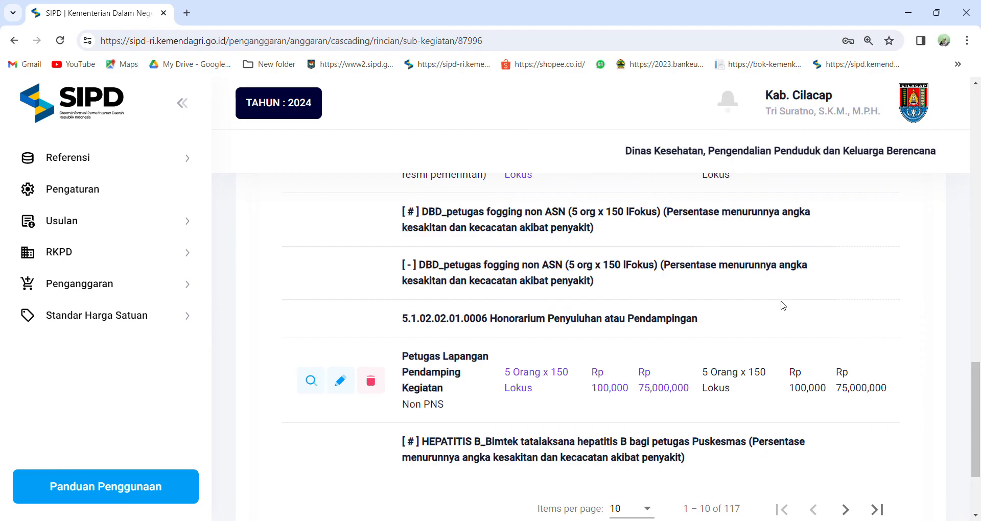
pyautogui.scroll(4, 751, 309)
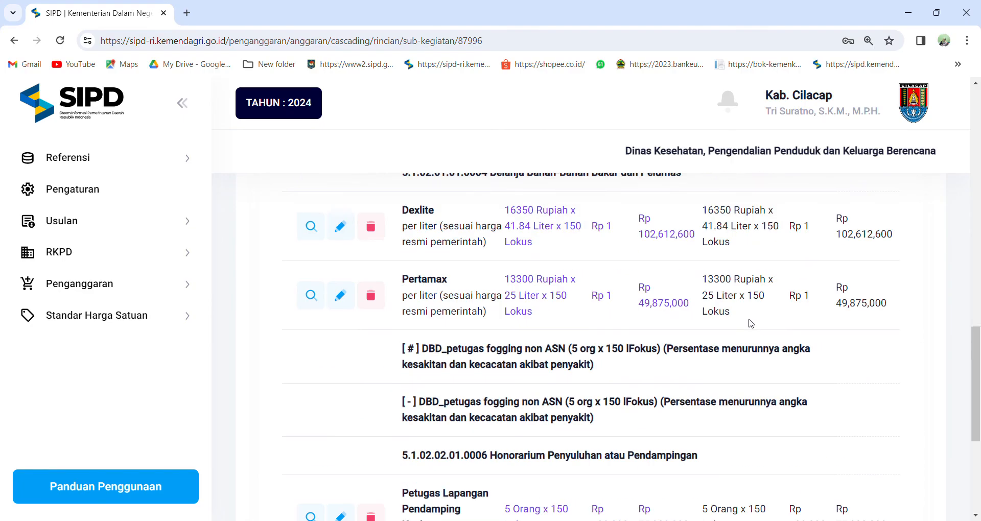
pyautogui.scroll(3, 750, 322)
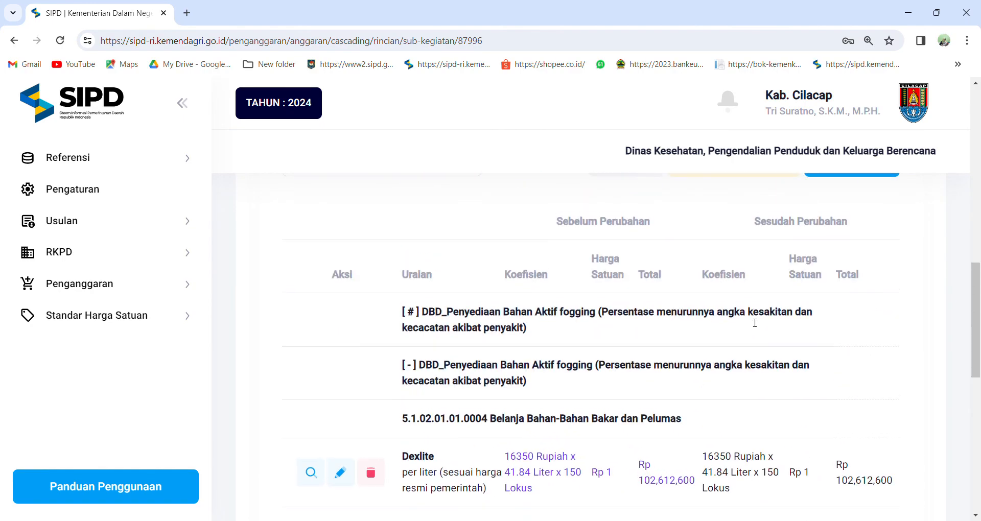
pyautogui.scroll(-8, 755, 323)
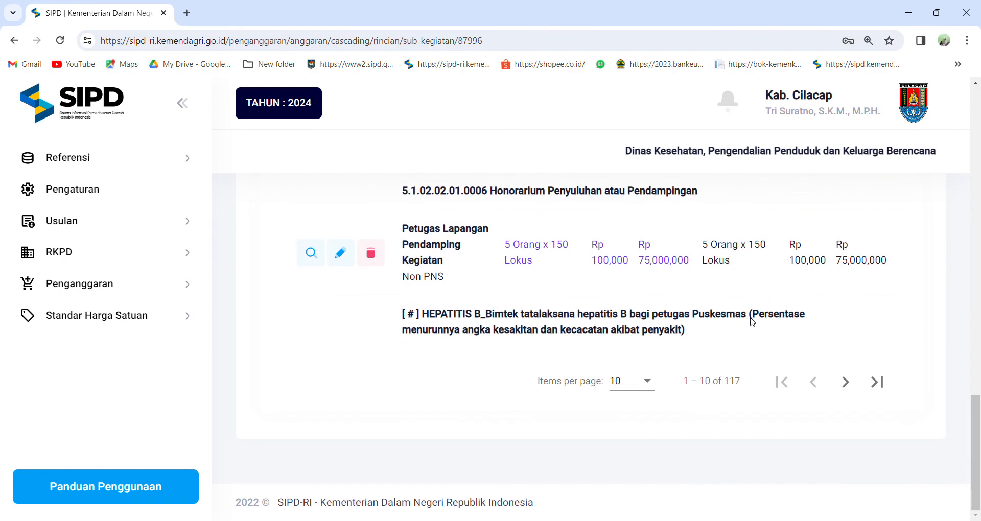